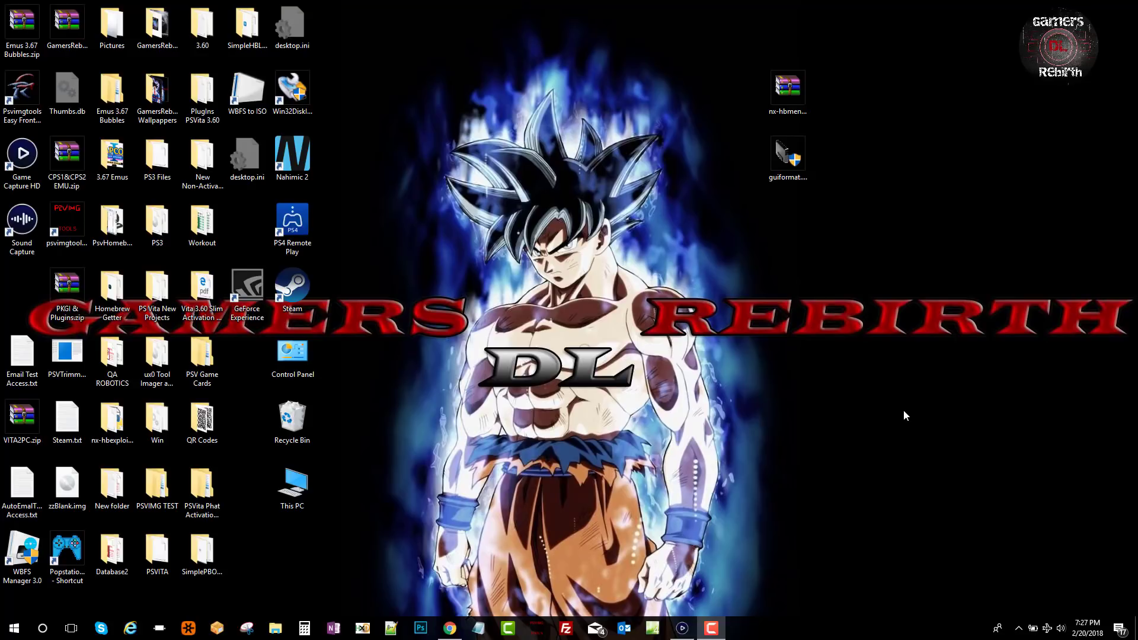
Open the SDXC (E:) card in File Explorer and move its window clear of the setup files on the desktop.
left_click(787, 159)
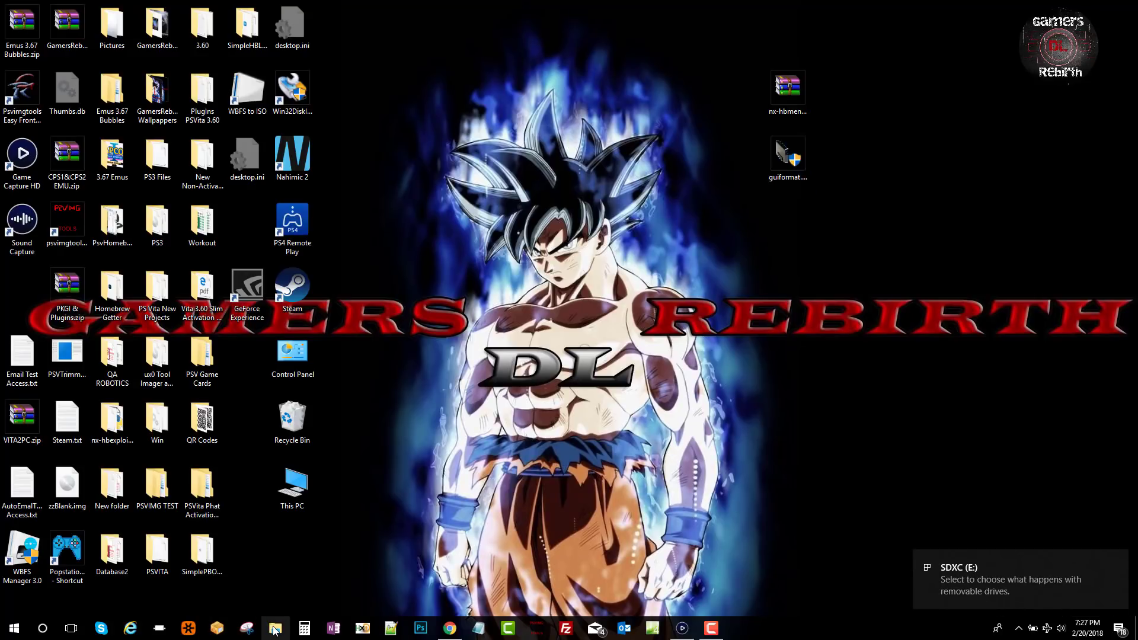
key("super+e")
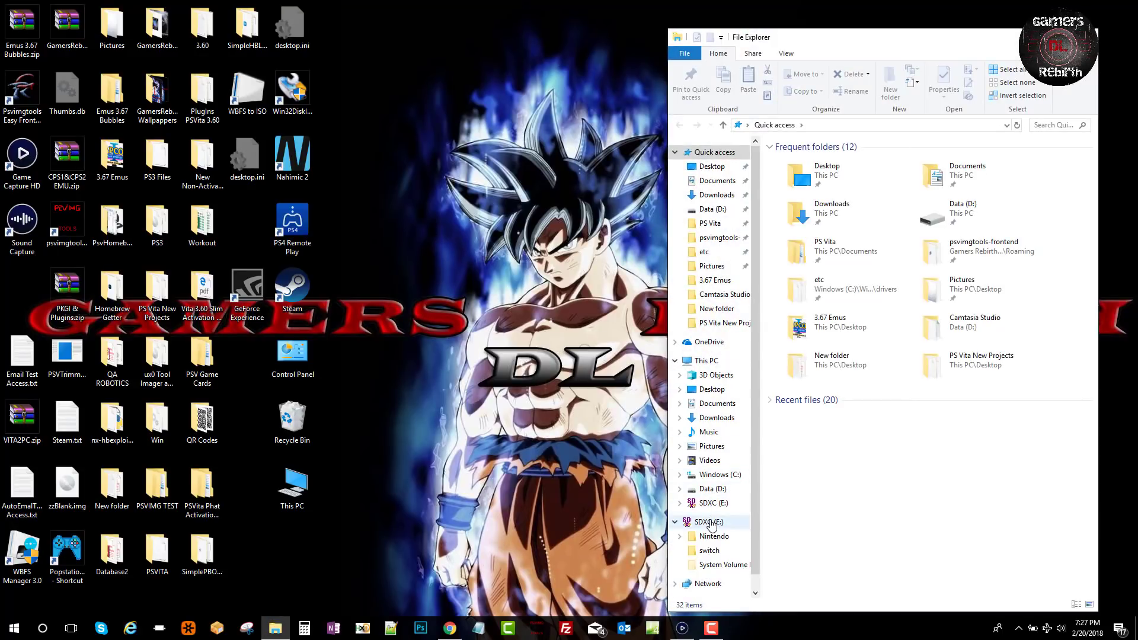
left_click(712, 525)
left_click_drag(913, 44, 289, 42)
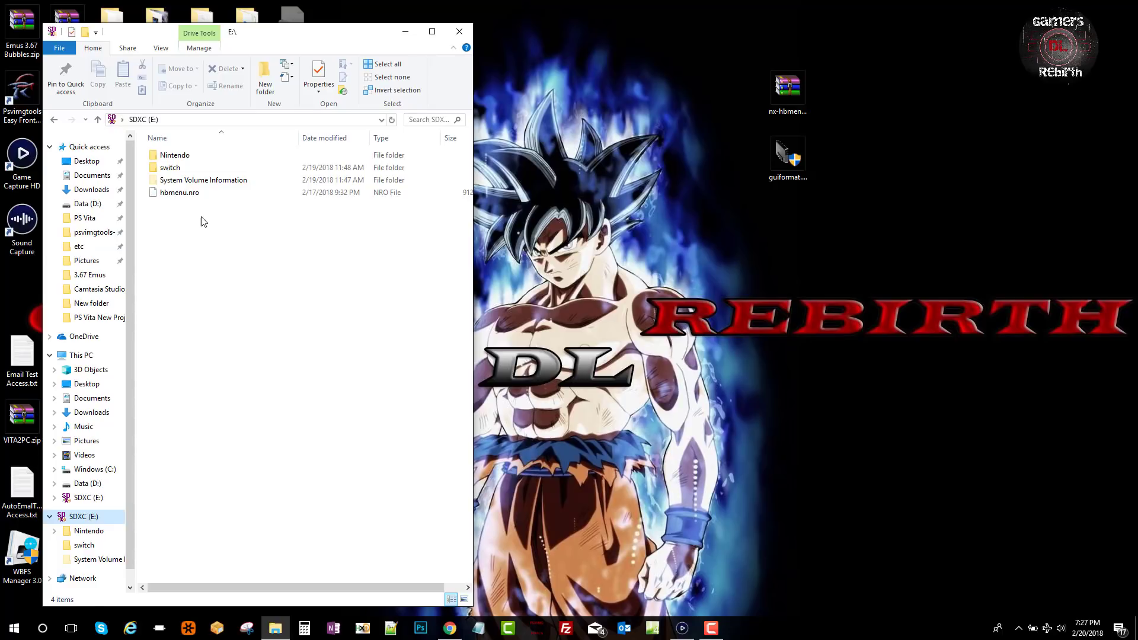
Launch guiformat.exe from the desktop.
left_click(784, 158)
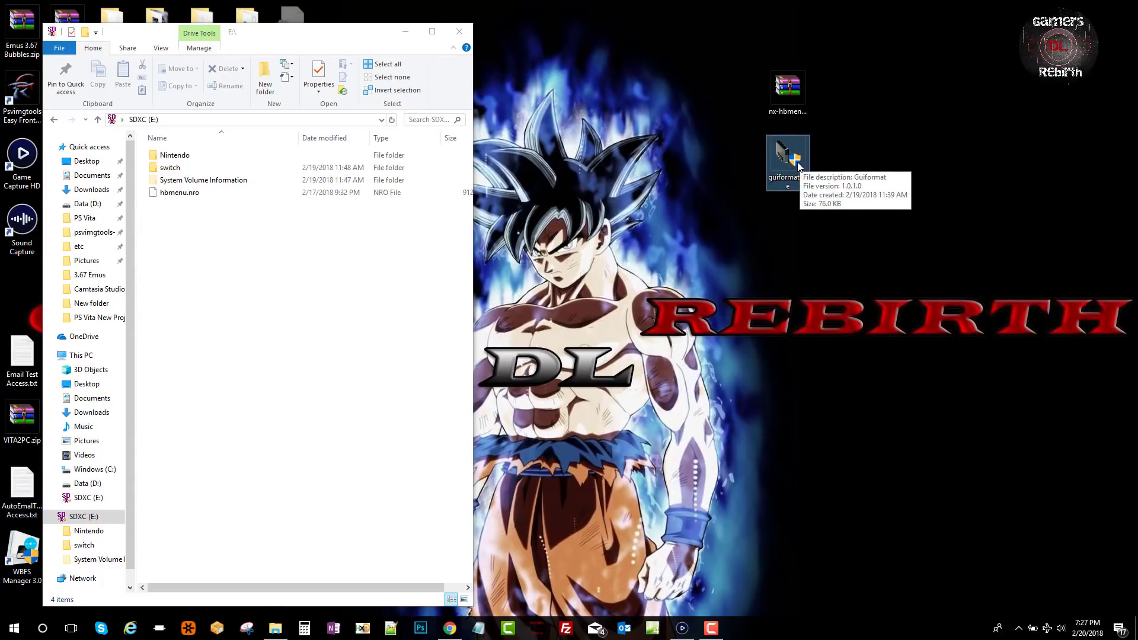
double_click(789, 178)
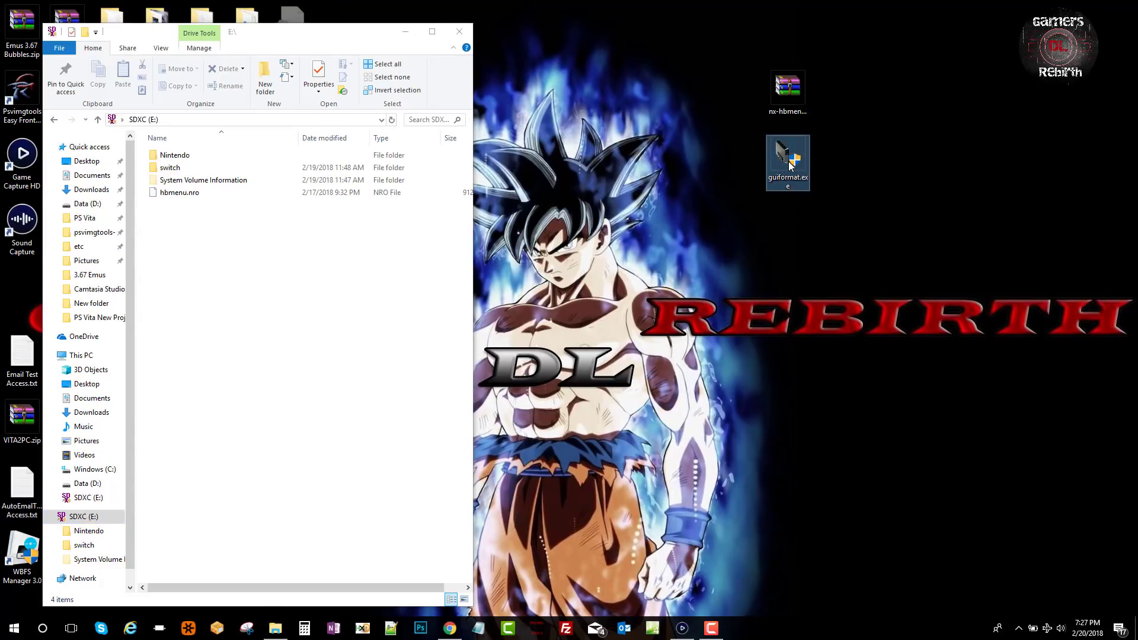
left_click(533, 395)
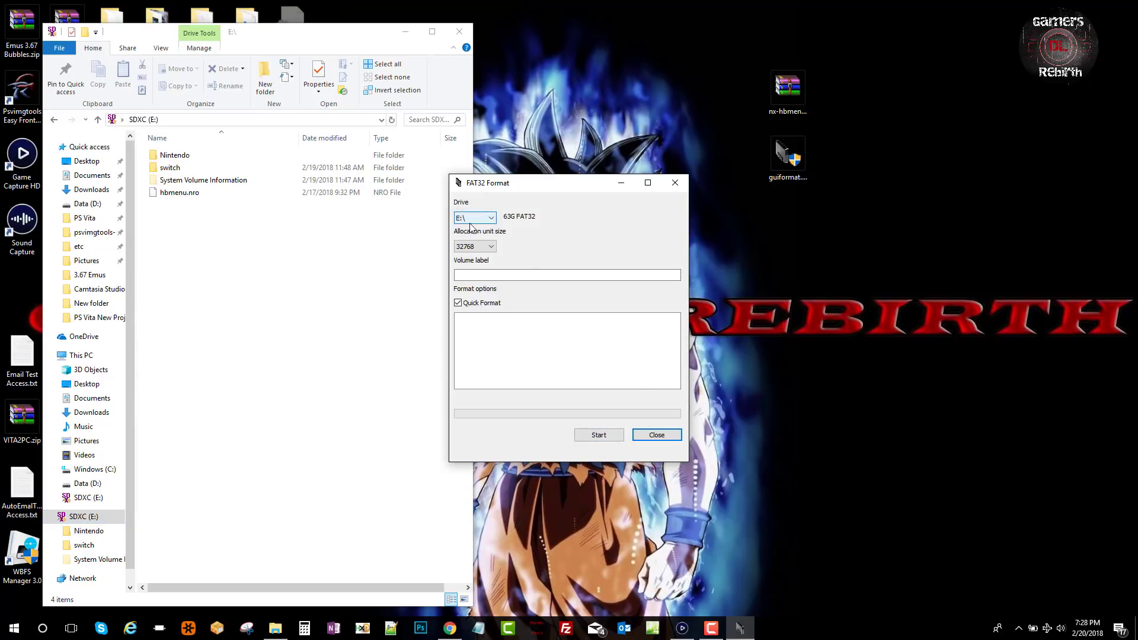
Try to quick-format drive E: as FAT32 with an allocation unit size of 32768.
left_click(599, 435)
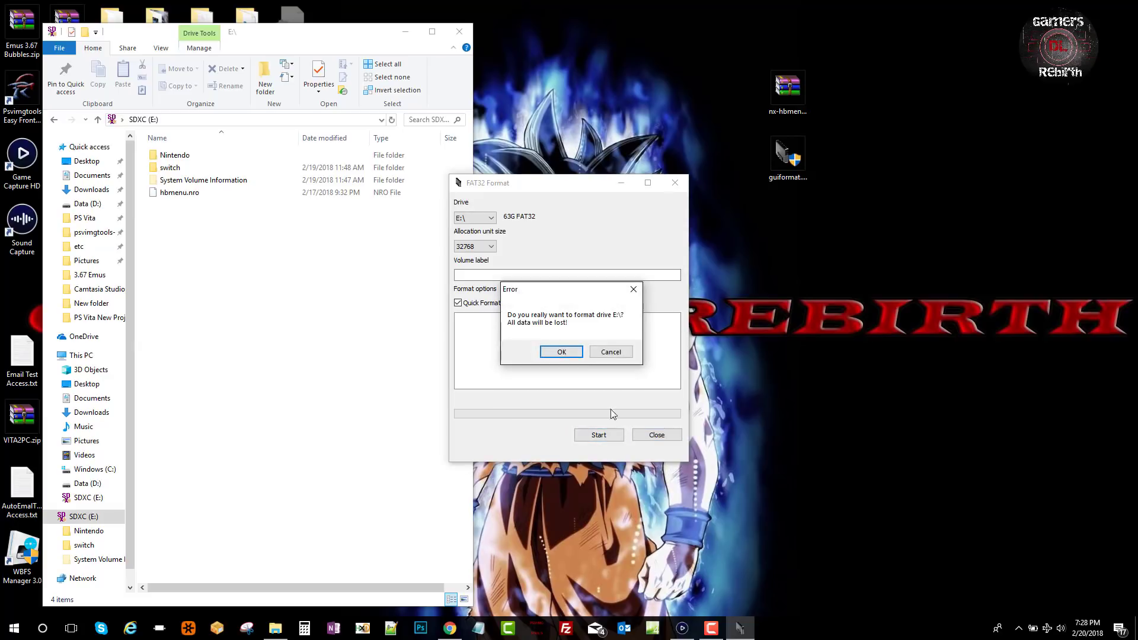
left_click(566, 353)
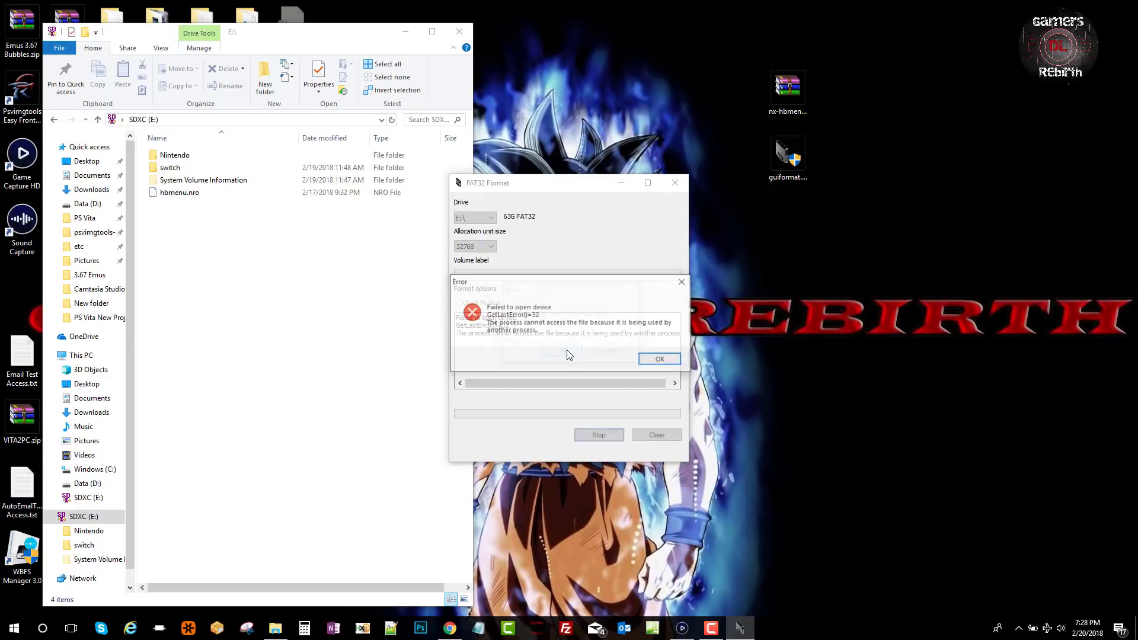
left_click(660, 360)
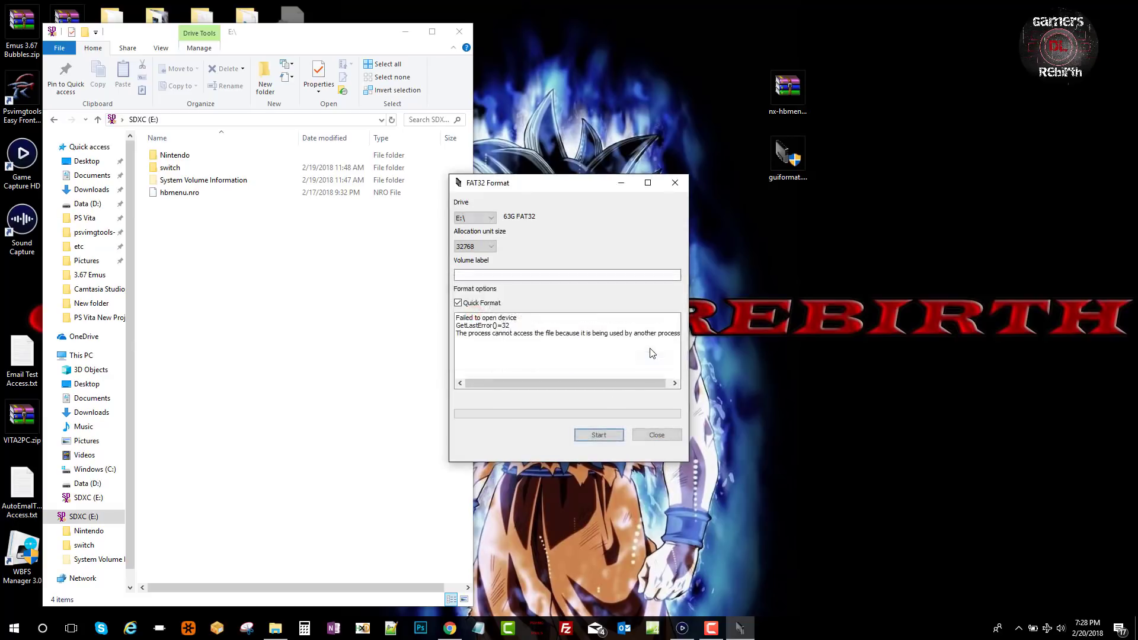
Close the File Explorer window on drive E:, quick-format the card as FAT32, and close the formatter.
left_click(464, 32)
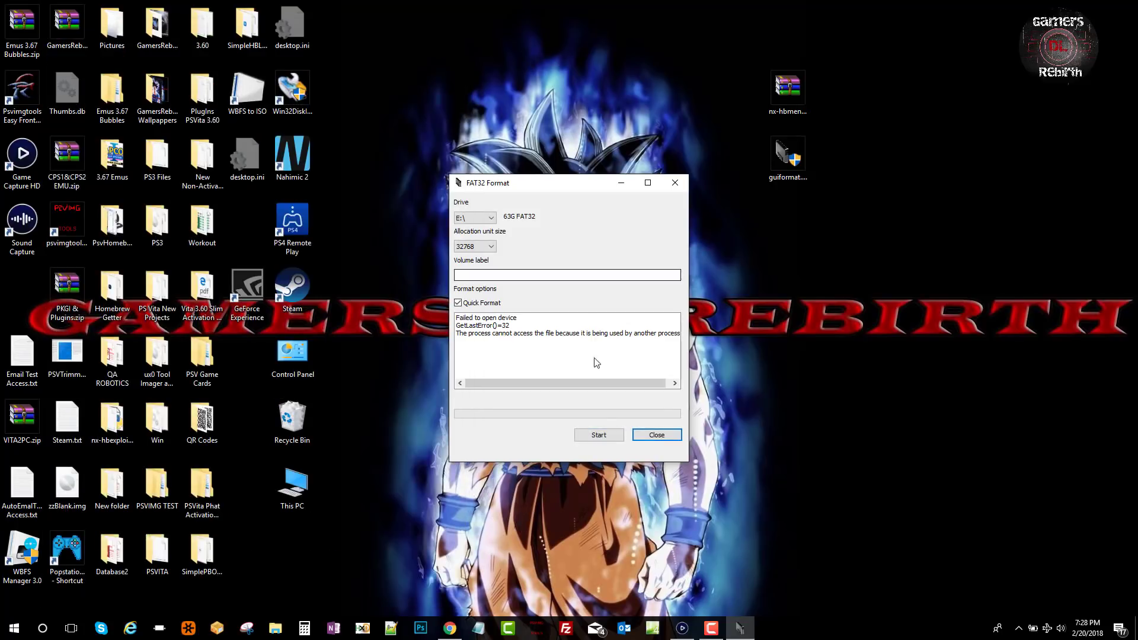
left_click(598, 436)
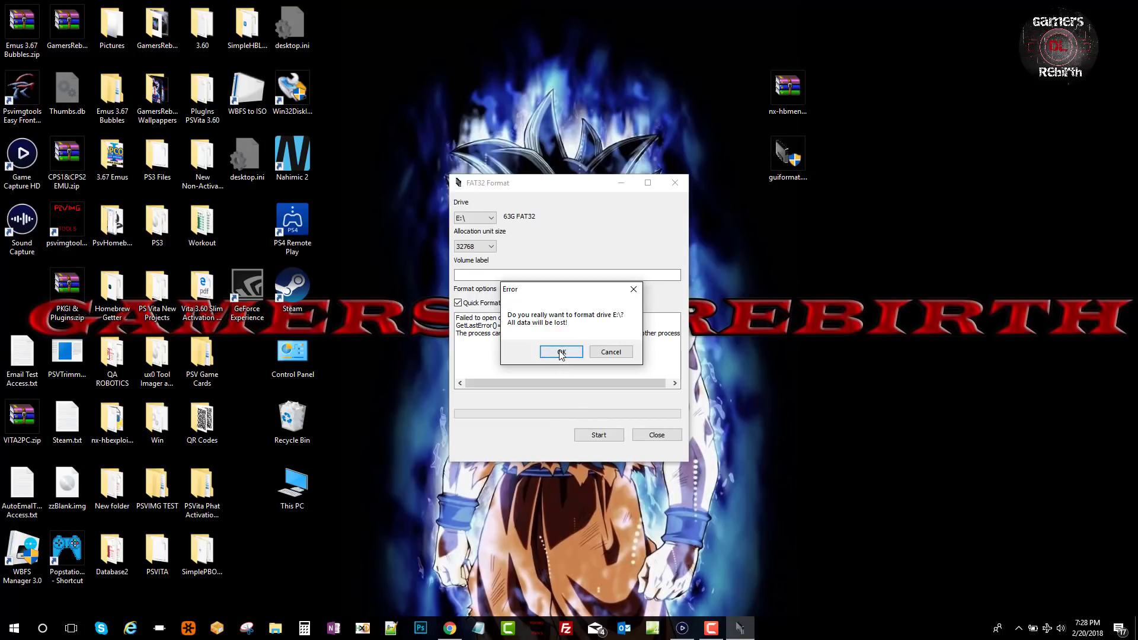
left_click(561, 353)
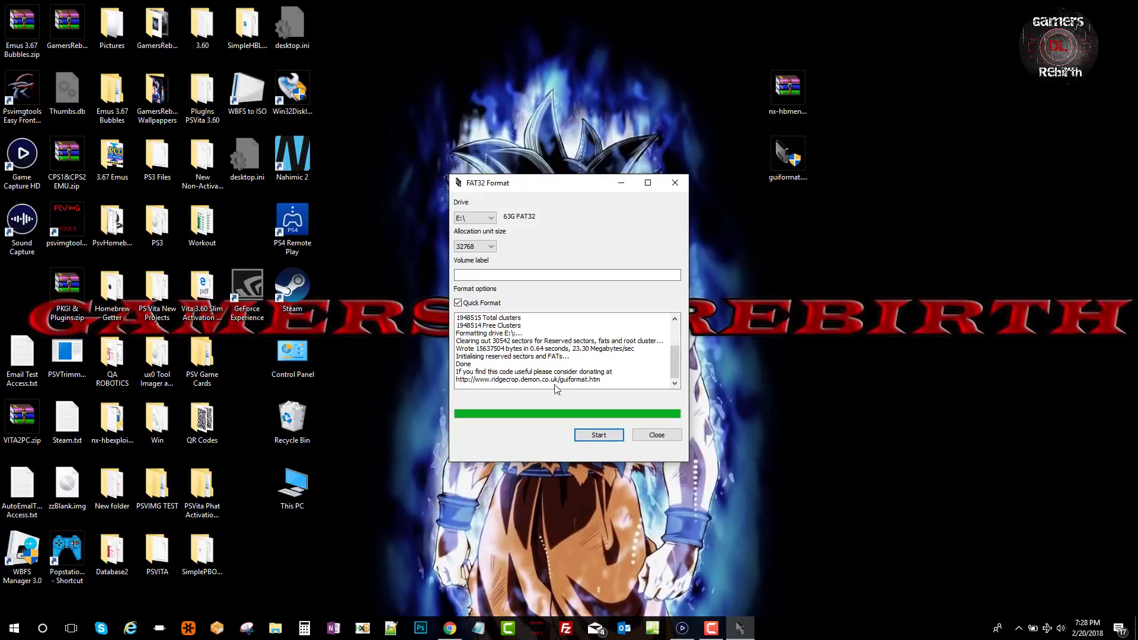
left_click(654, 437)
left_click(650, 437)
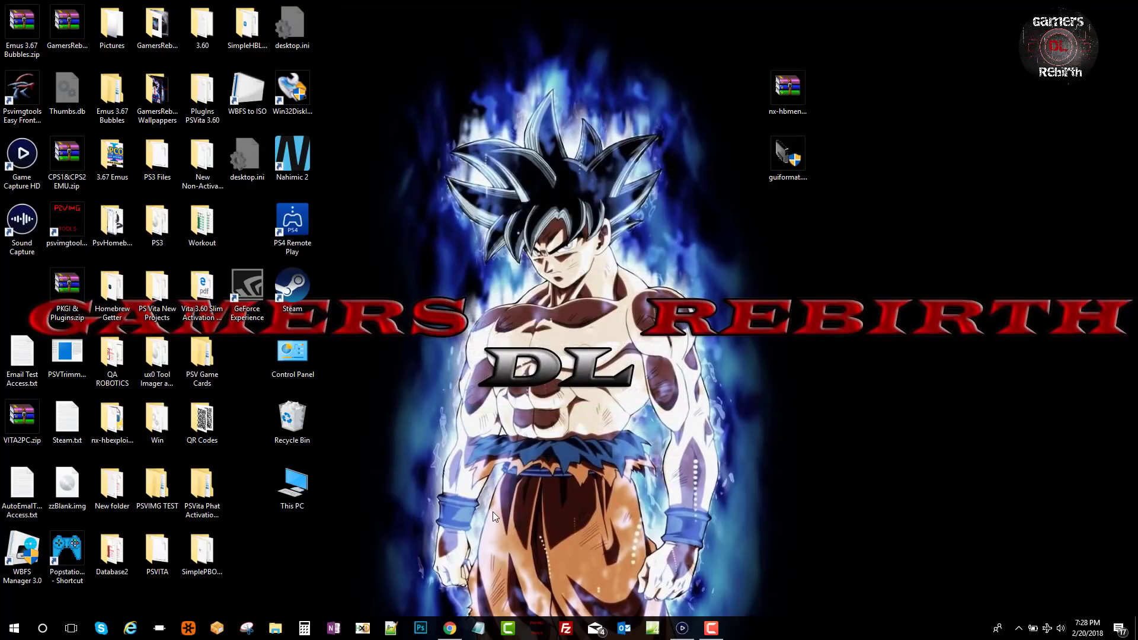
Create a folder named "switch" in the root of the SDXC (E:) card and check inside it.
left_click(276, 628)
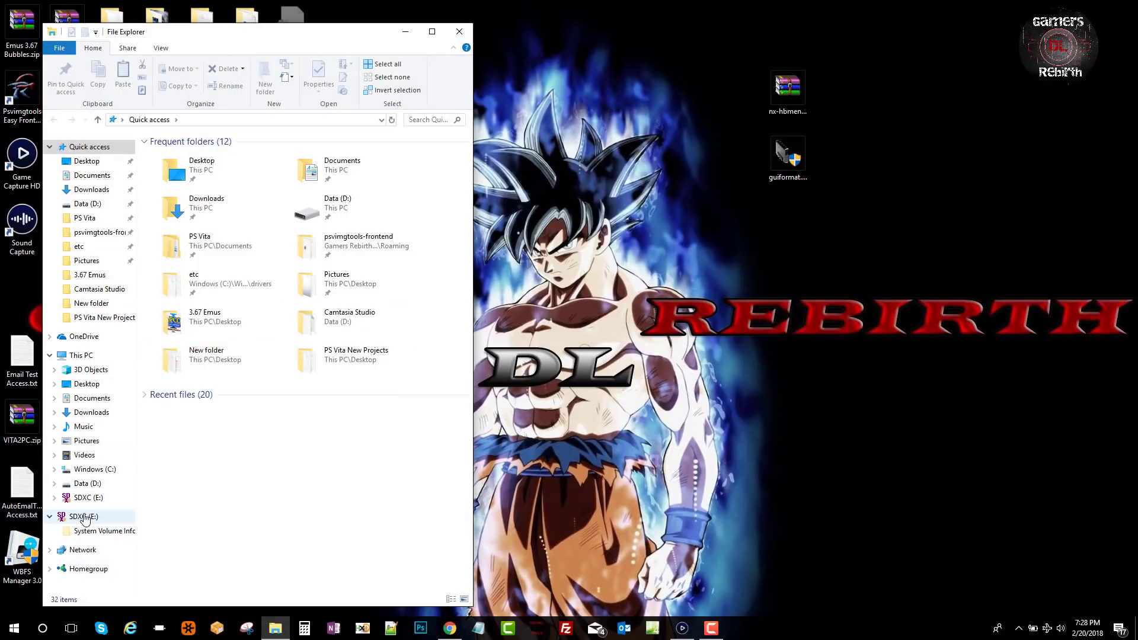
left_click(85, 518)
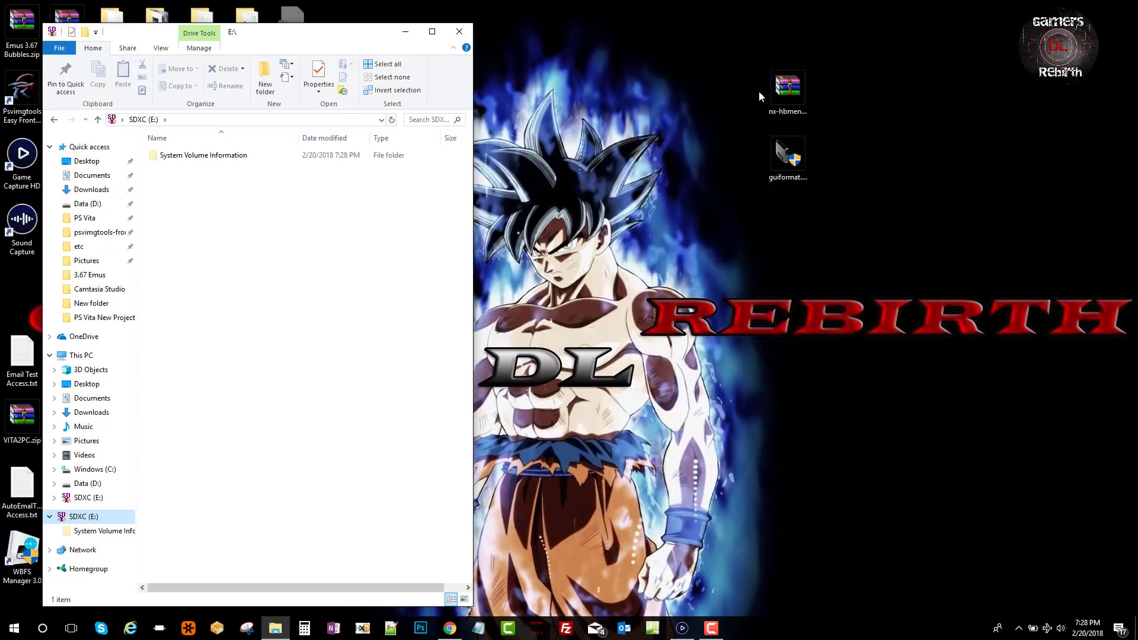
right_click(190, 215)
mouse_move(243, 345)
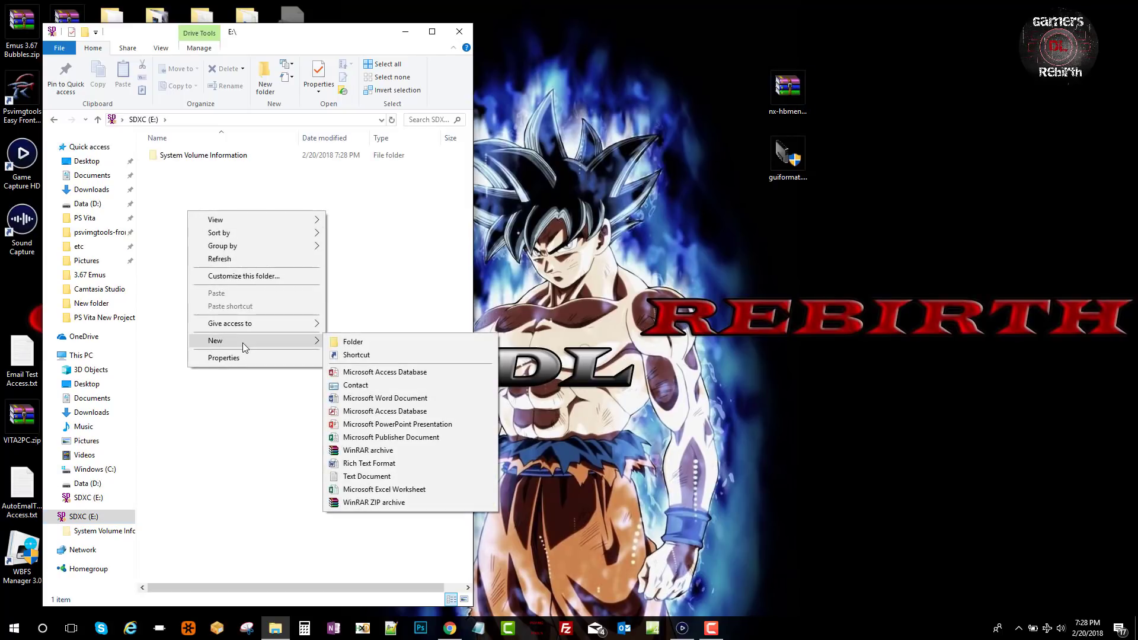
left_click(352, 341)
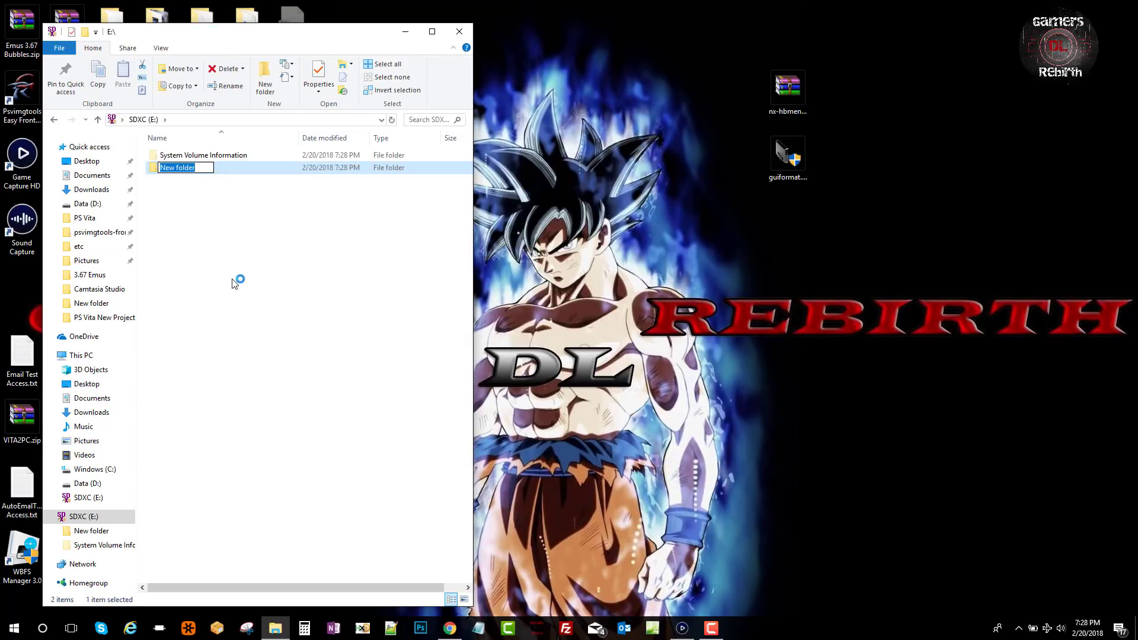
type("switch")
key("Return")
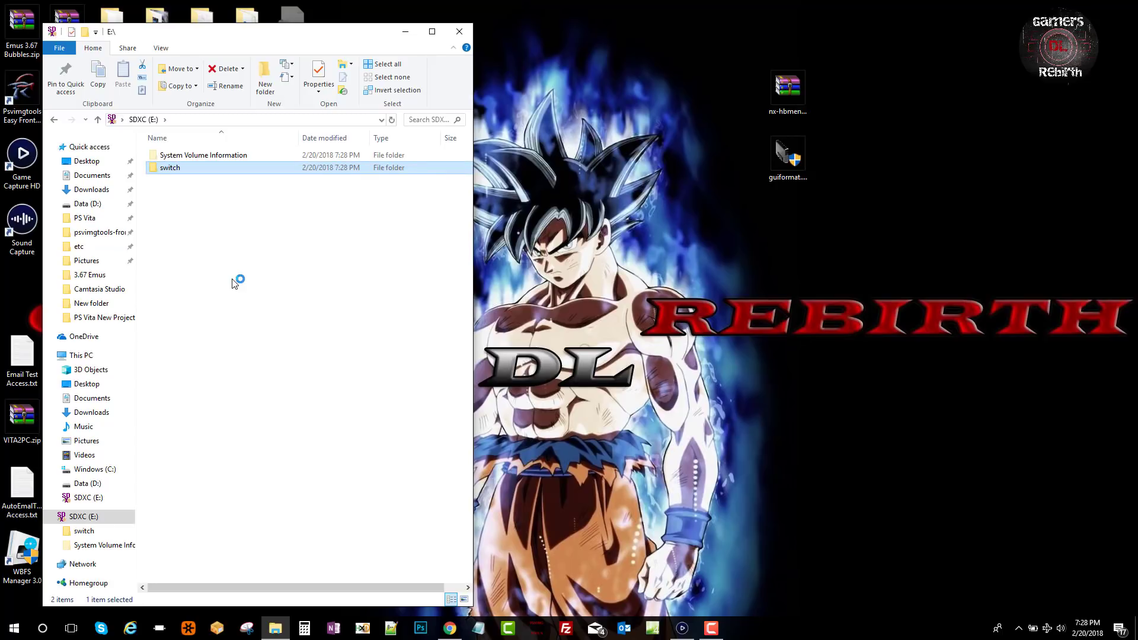
double_click(172, 168)
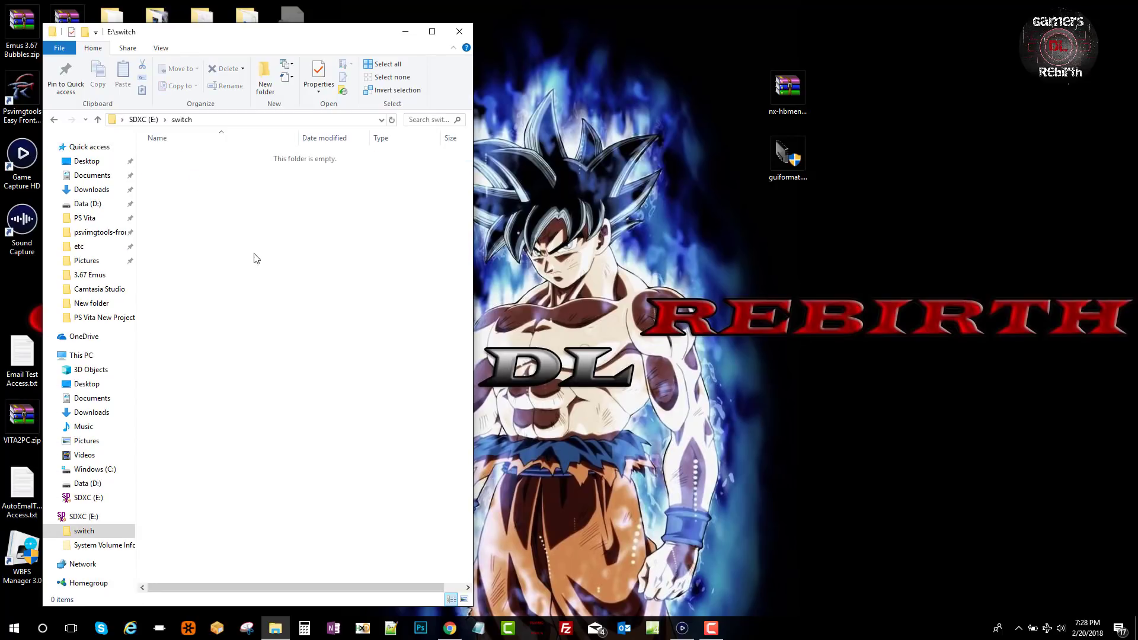
key("alt+Left")
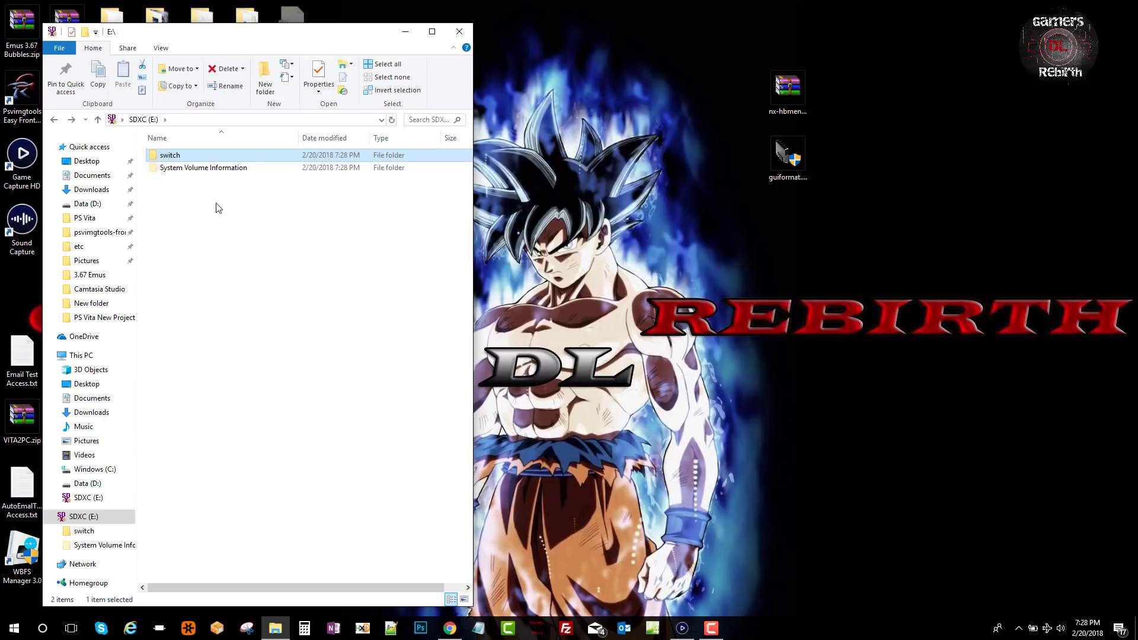
Review the Homebrew Launcher usage instructions and the nx-hbmenu v1.0.0 release page in Chrome.
left_click(801, 95)
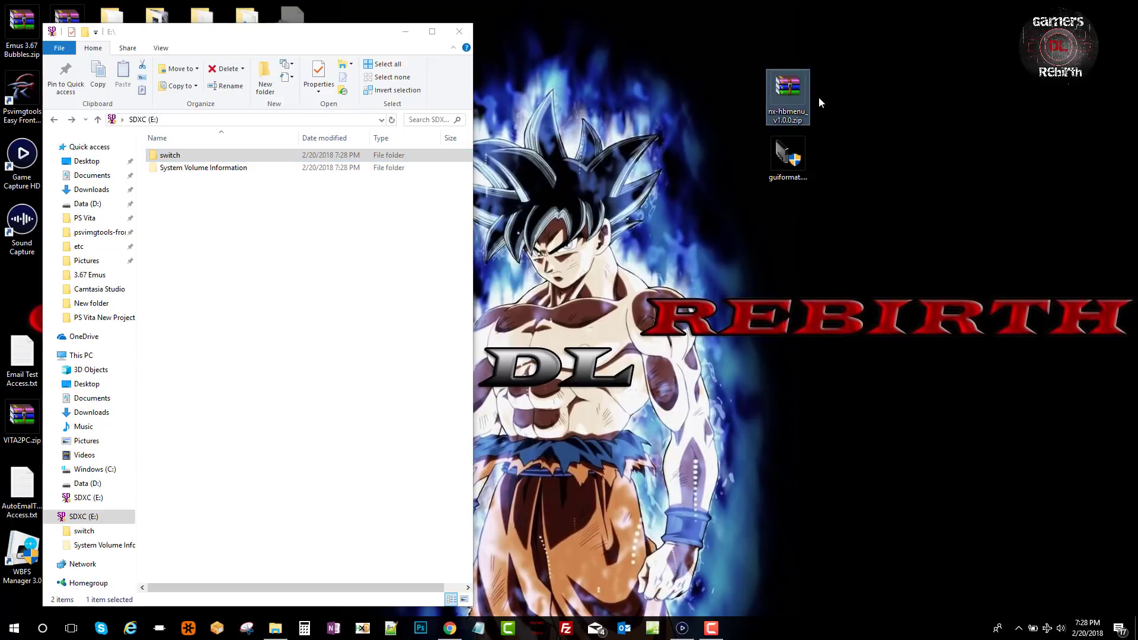
left_click(452, 628)
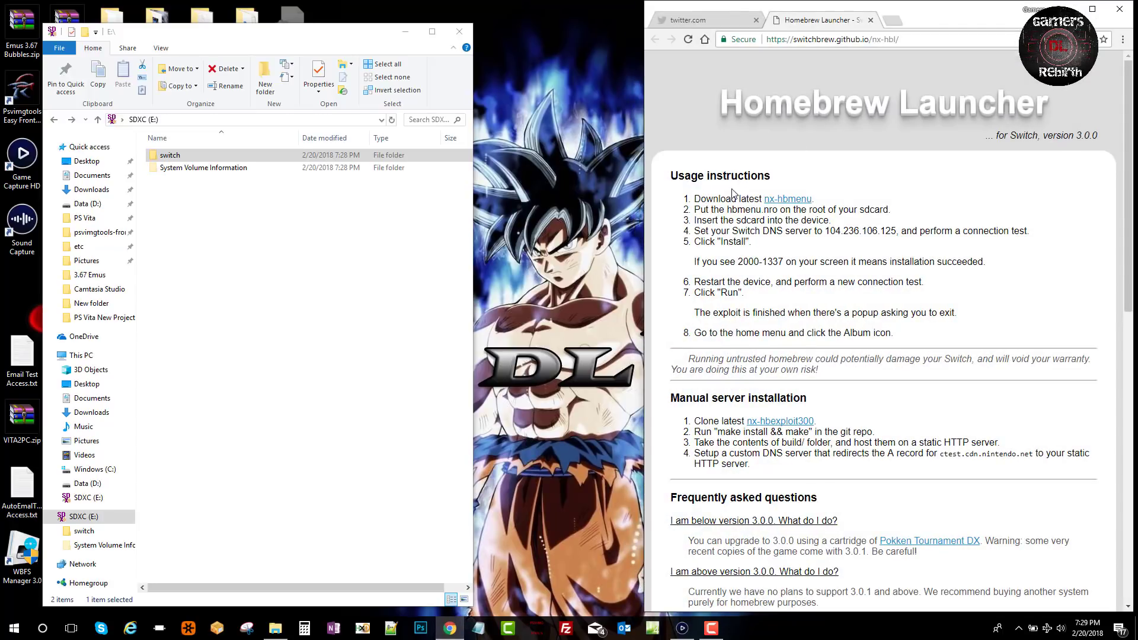
left_click(787, 200)
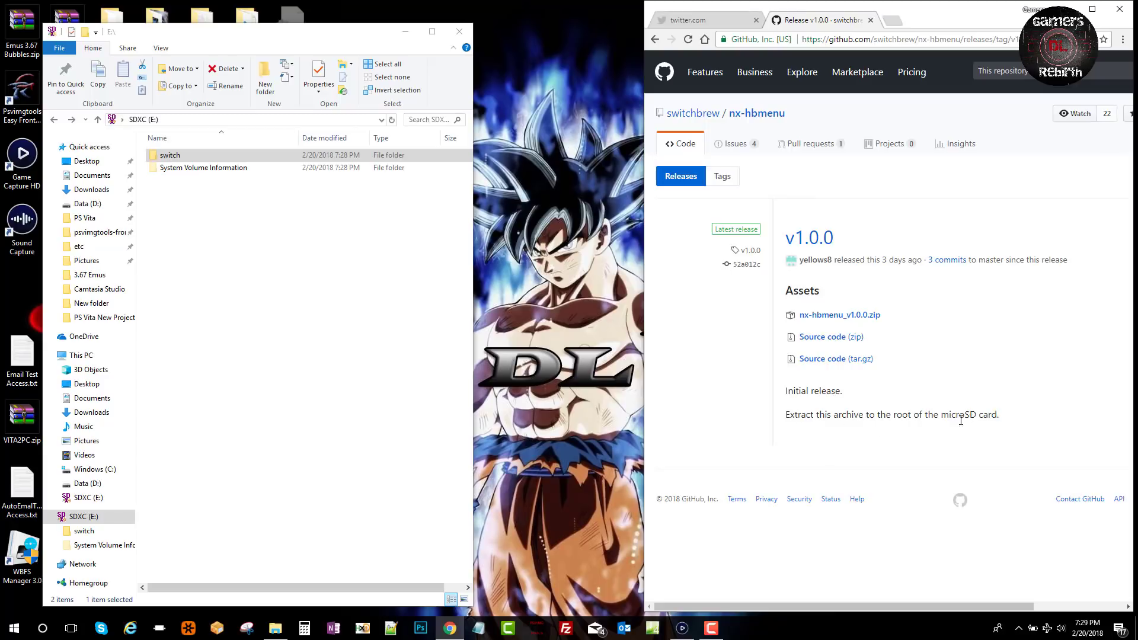
key("alt+Left")
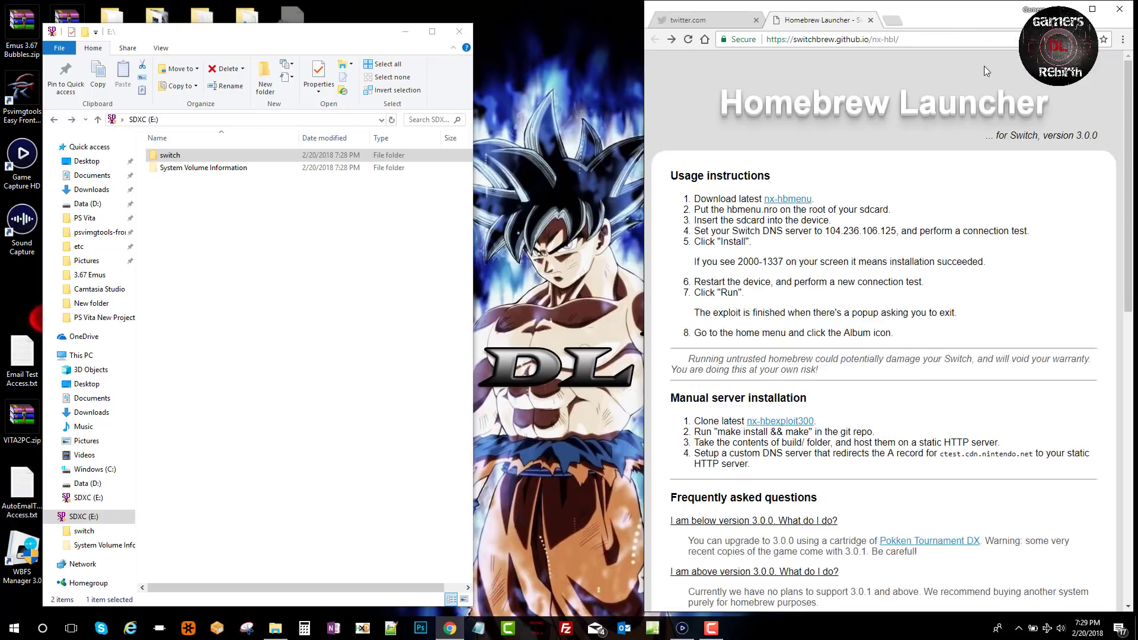
left_click(1080, 8)
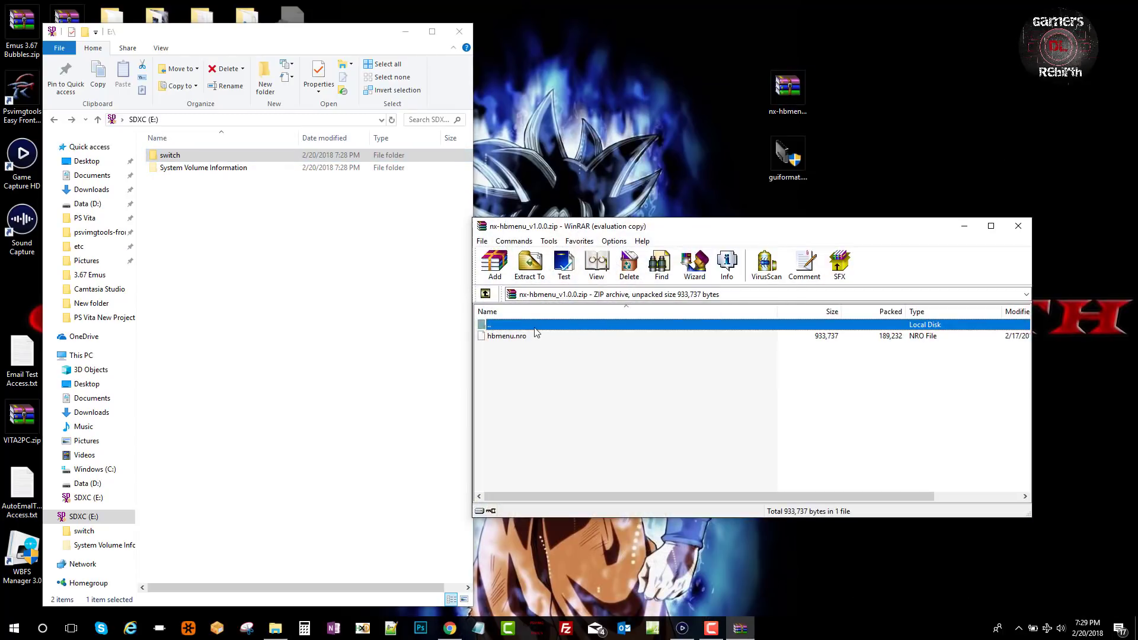
Extract hbmenu.nro from nx-hbmenu_v1.0.0.zip to the root of the SDXC (E:) card and close both windows.
left_click(824, 377)
left_click(510, 337)
left_click_drag(509, 337, 329, 307)
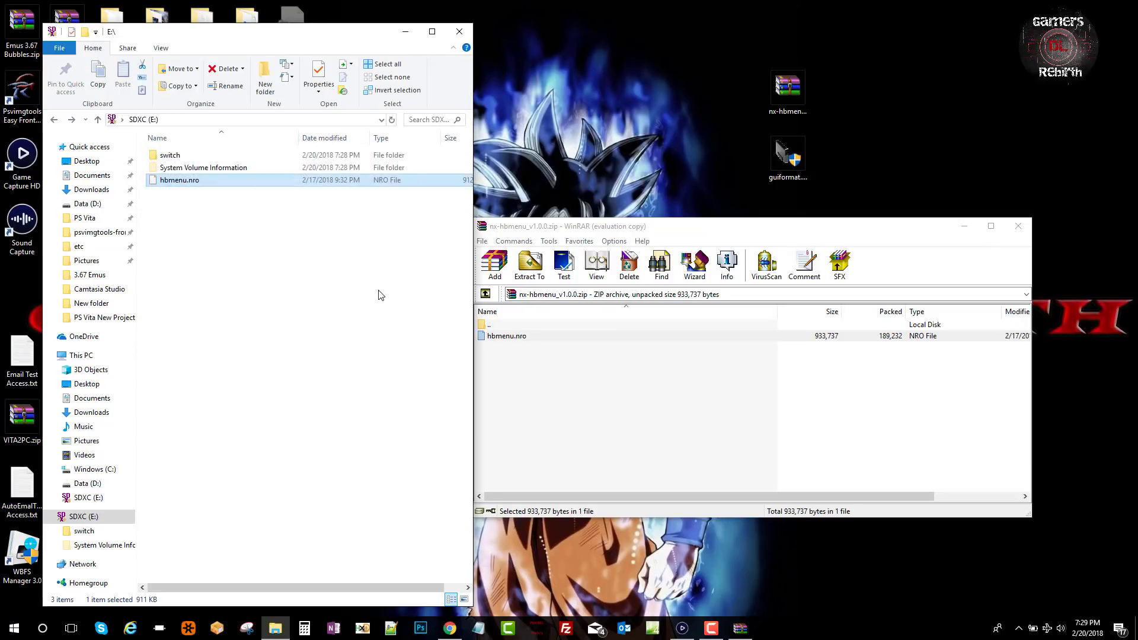
left_click(256, 267)
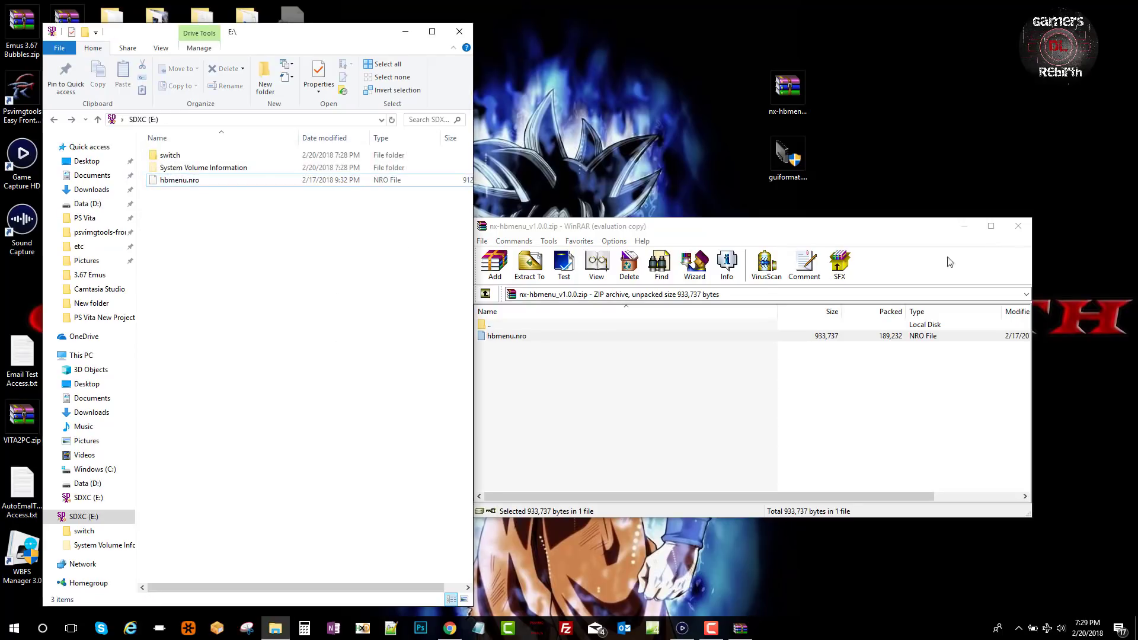
left_click(1019, 226)
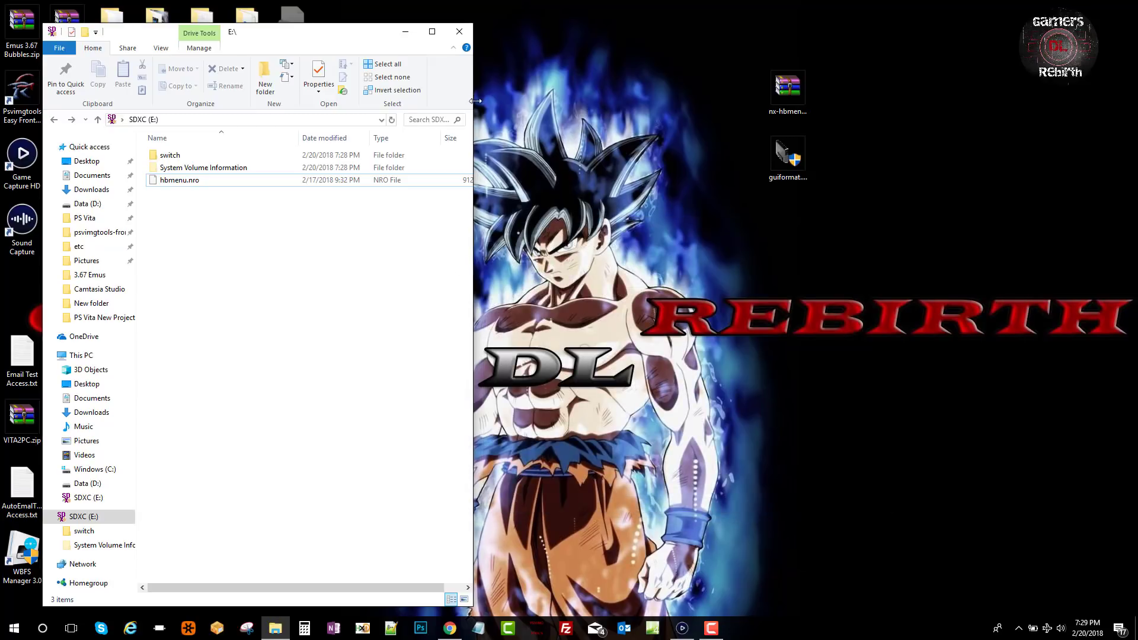
left_click(459, 31)
Switch to Elgato Game Capture and enlarge the Switch console's video to full screen.
left_click(681, 628)
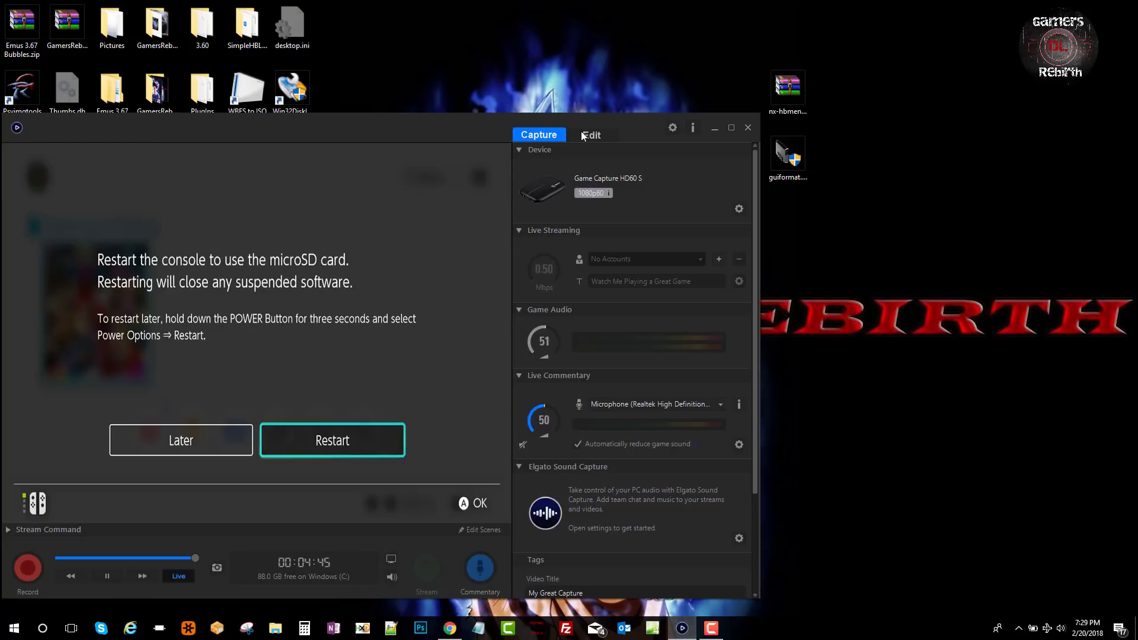
left_click_drag(440, 129, 531, 5)
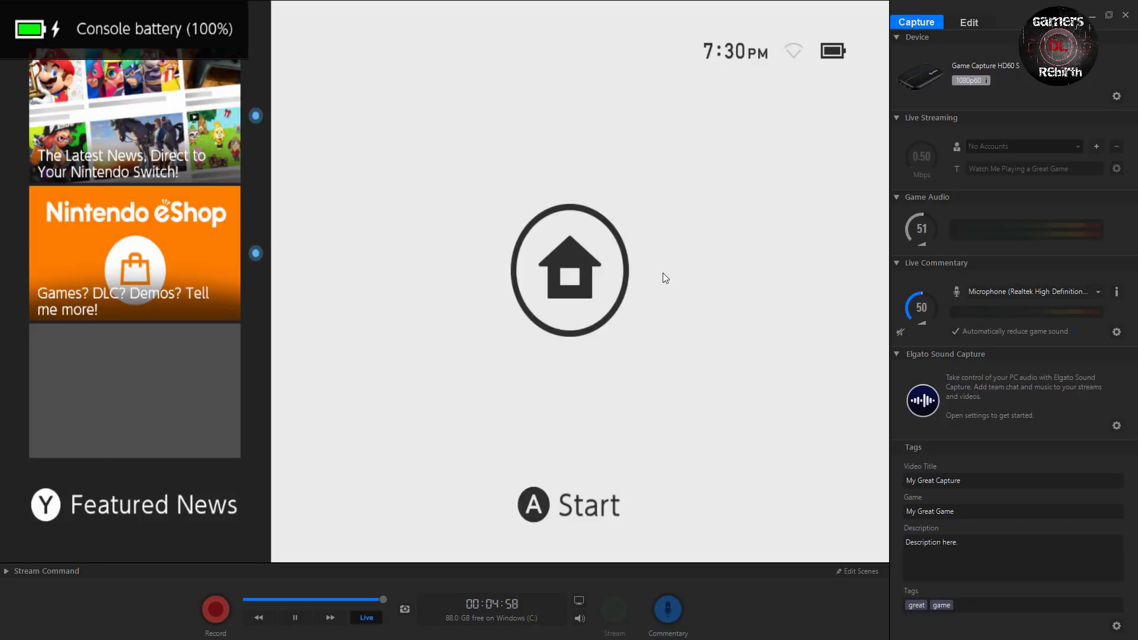
double_click(644, 351)
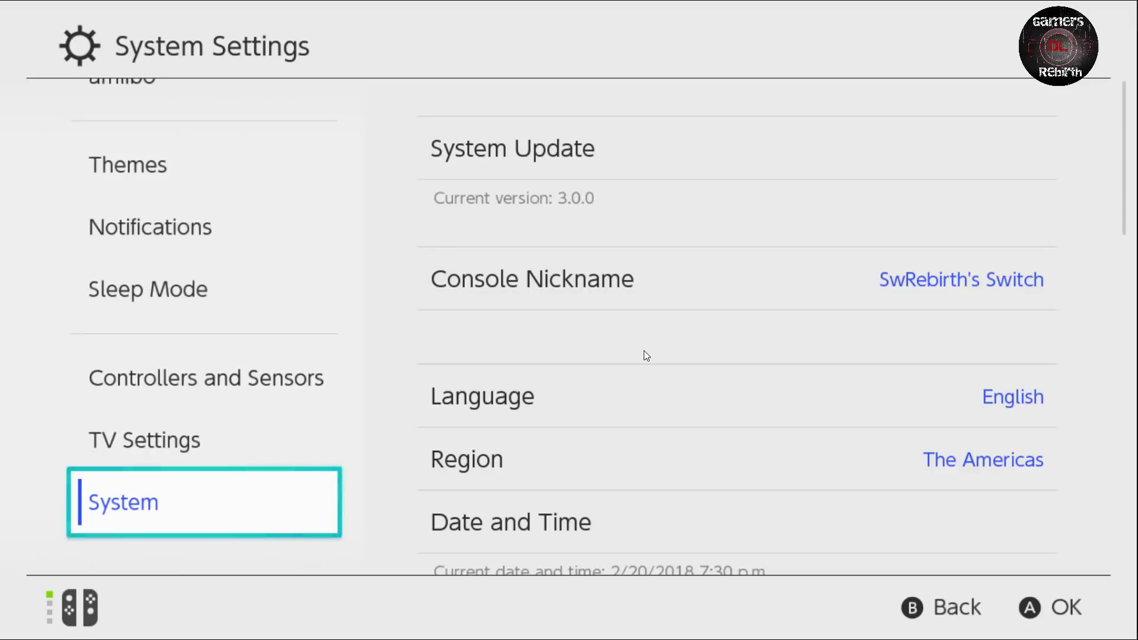
Look through the console's System settings from System Update down to Initialize and check the Auto-Update Software option.
key("Right")
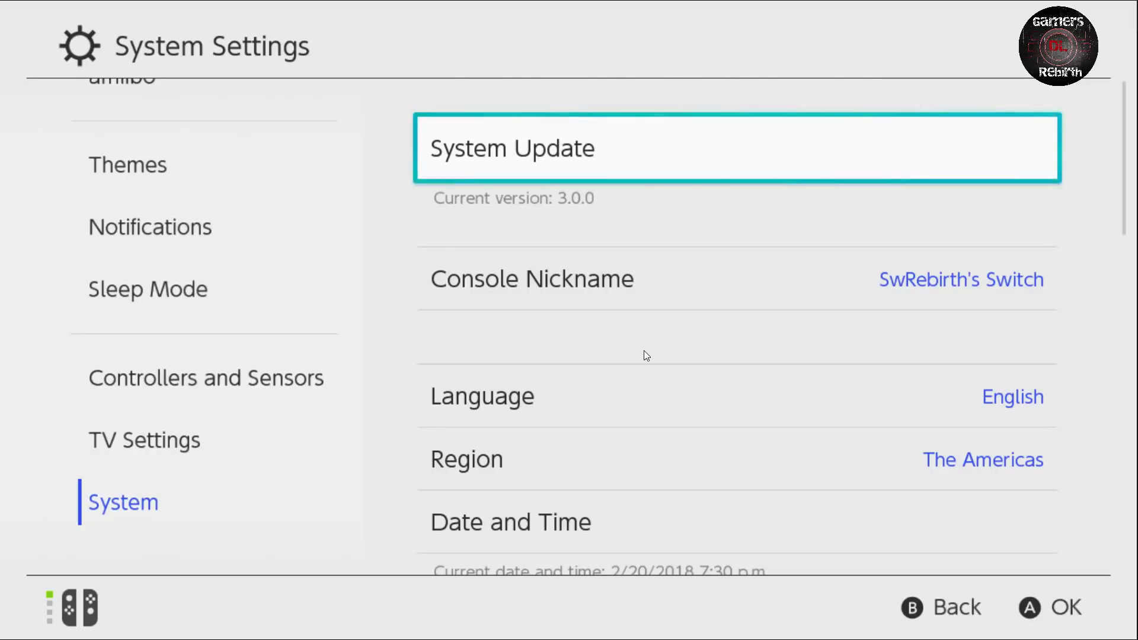
key("Down")
key("Down")
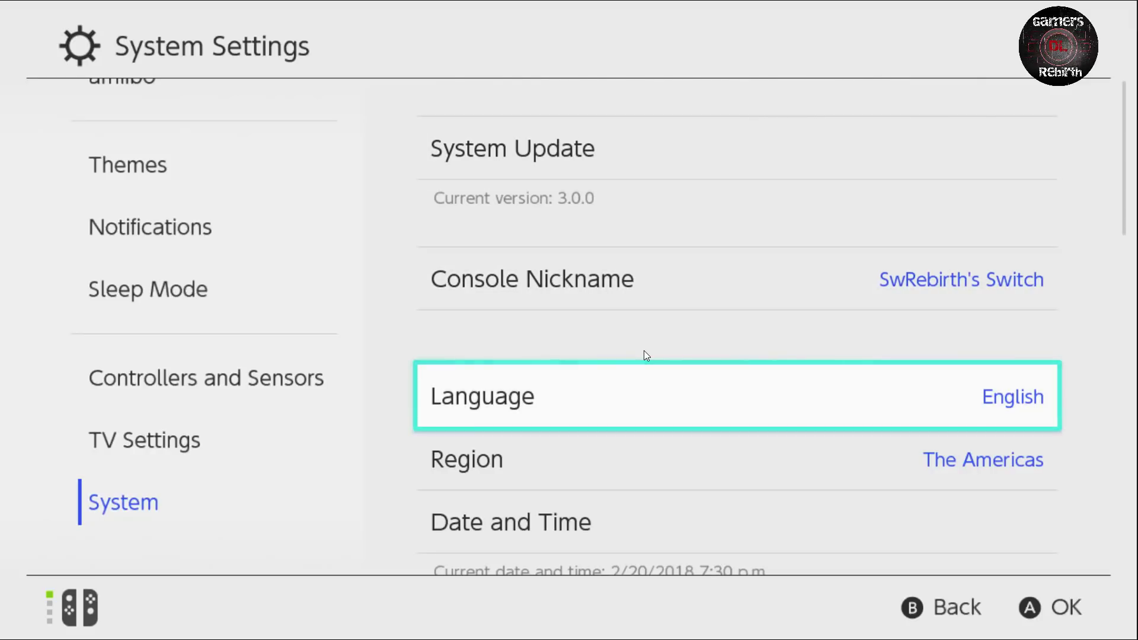
key("Down")
key("Down")
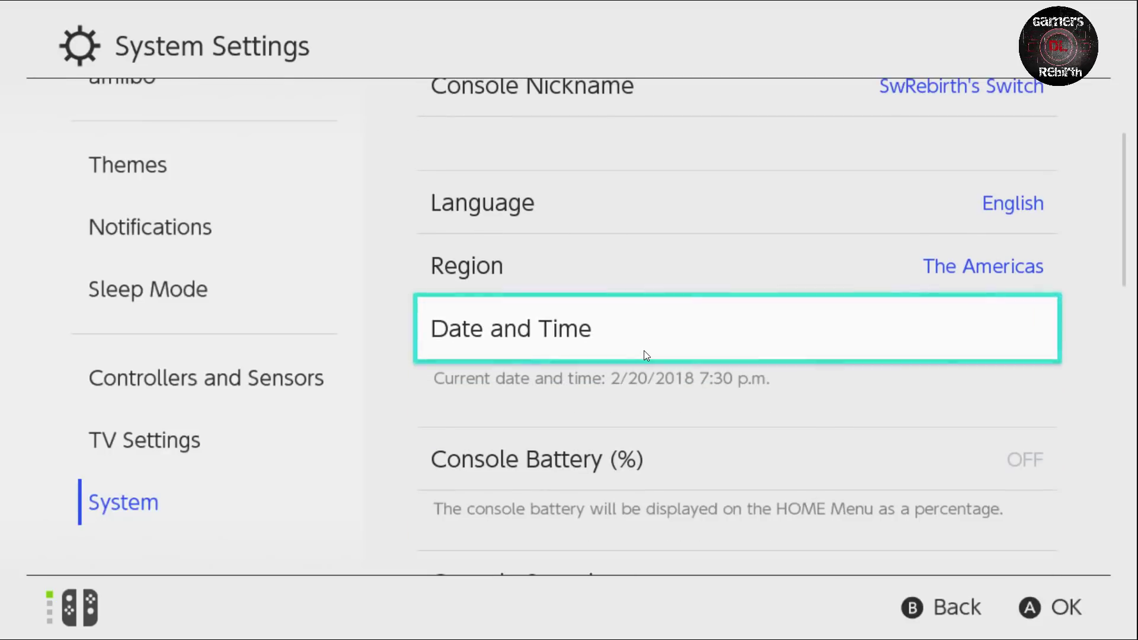
key("Down")
key("Down")
key("Down")
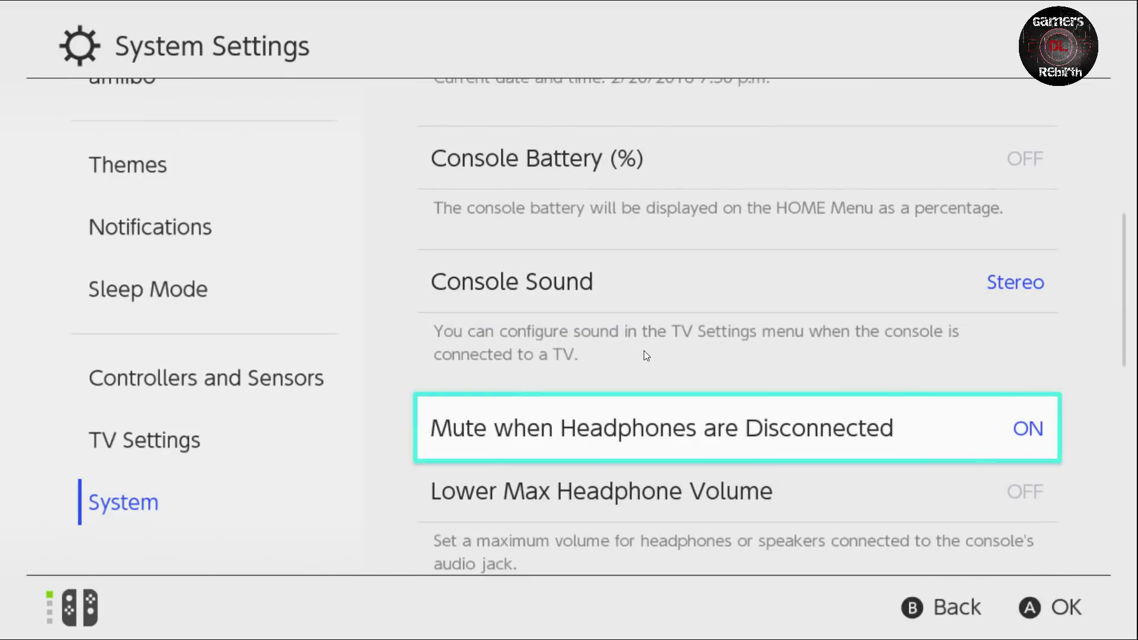
key("Down")
key("Down")
key("Down")
key("Down")
key("Down")
key("Down")
key("Down")
key("Down")
key("Down")
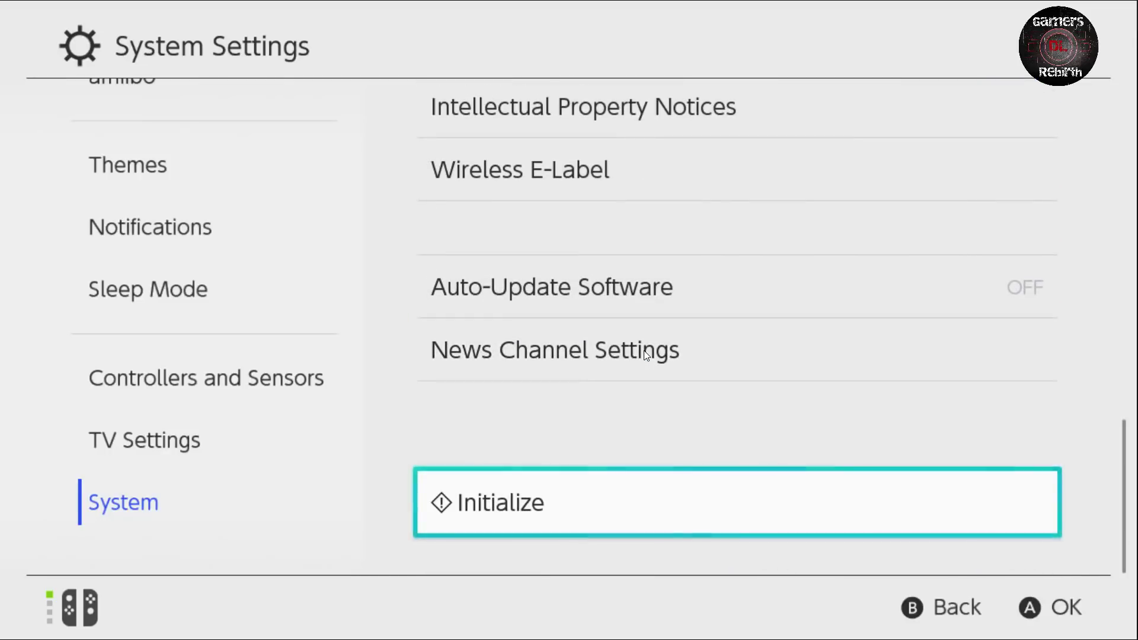
key("Up")
key("Up")
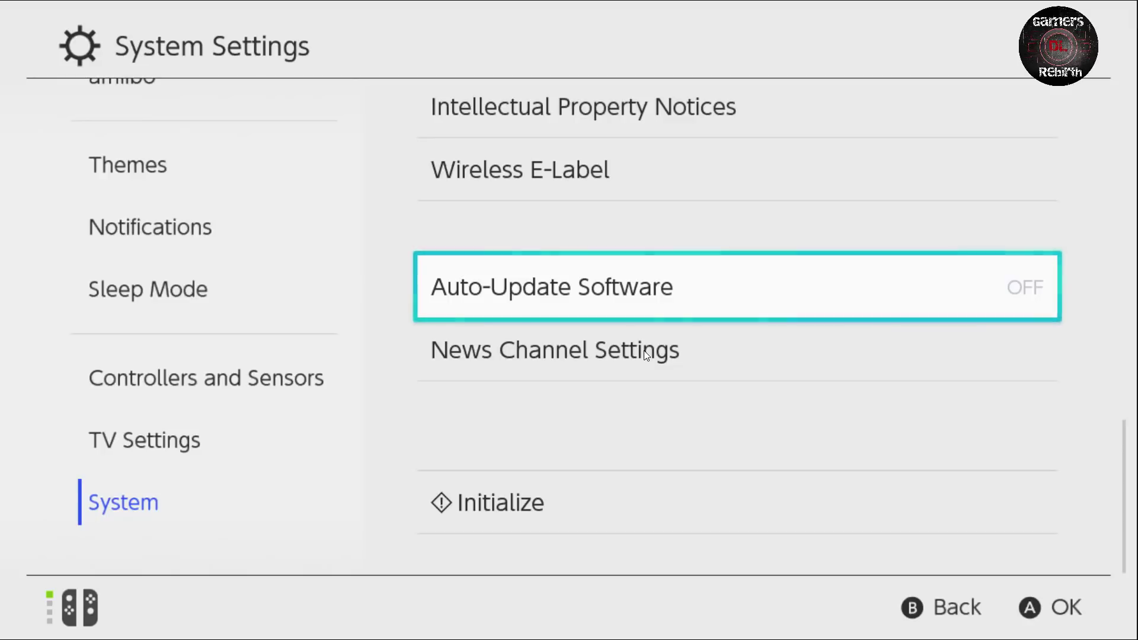
Open Internet Settings on the Switch console and search for available networks.
key("Left")
key("Up")
key("Up")
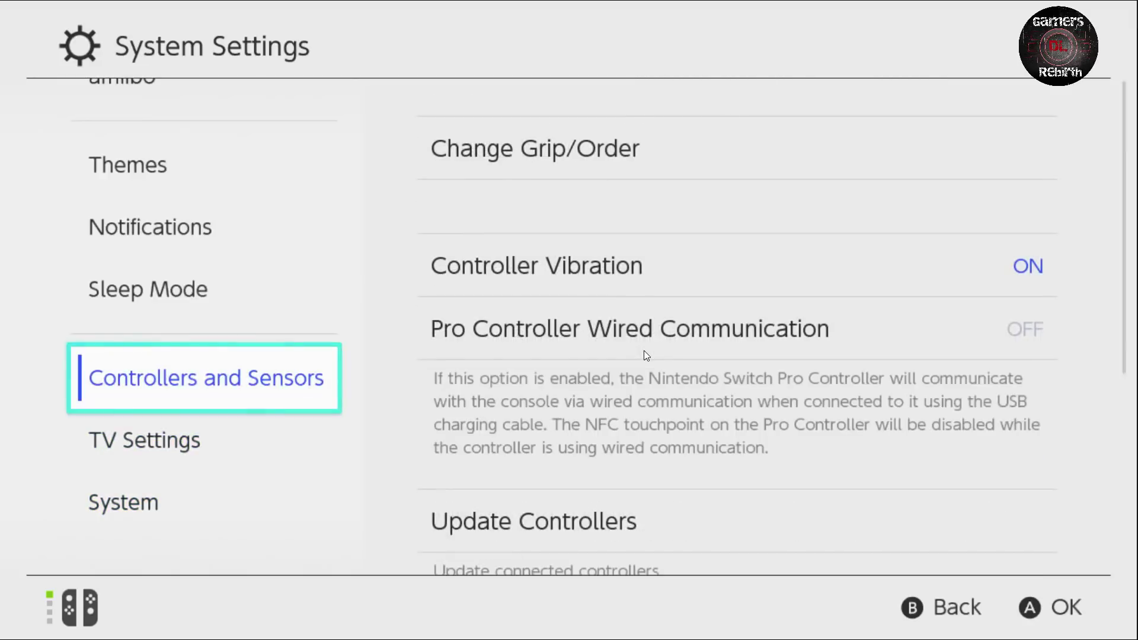
key("Up")
key("Up")
key("Up")
key("Up")
key("Up")
key("Up")
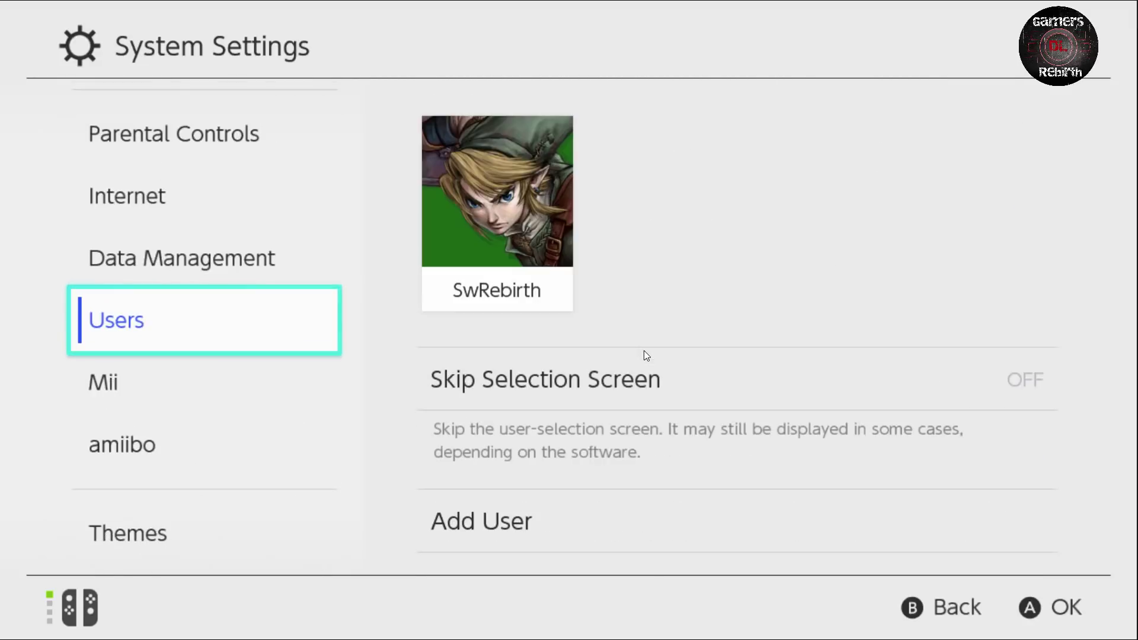
key("Up")
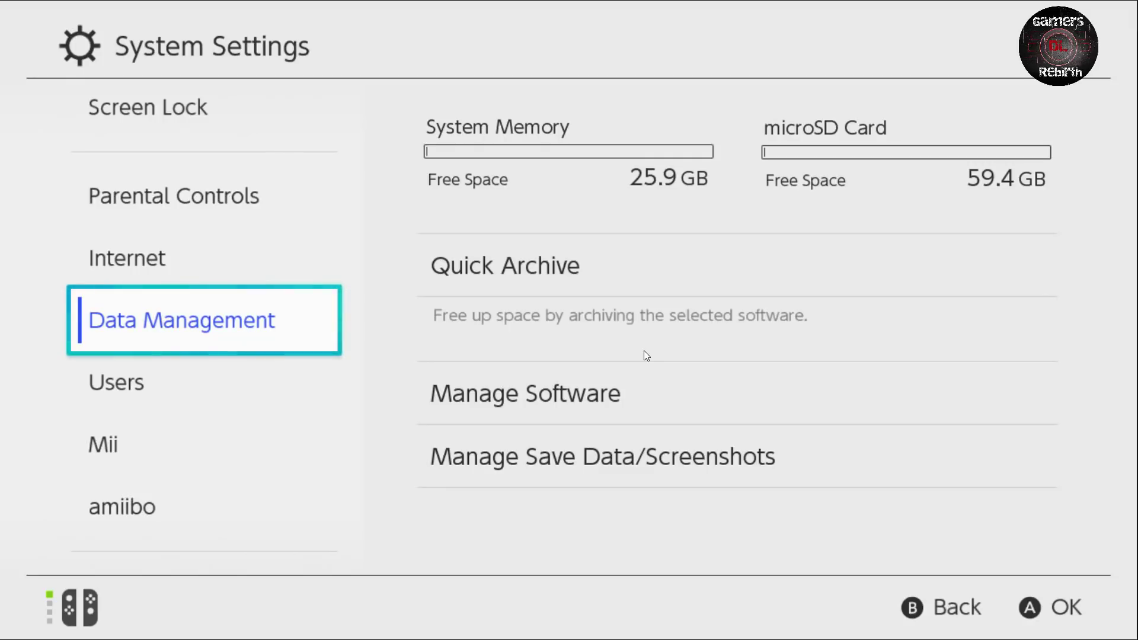
key("Up")
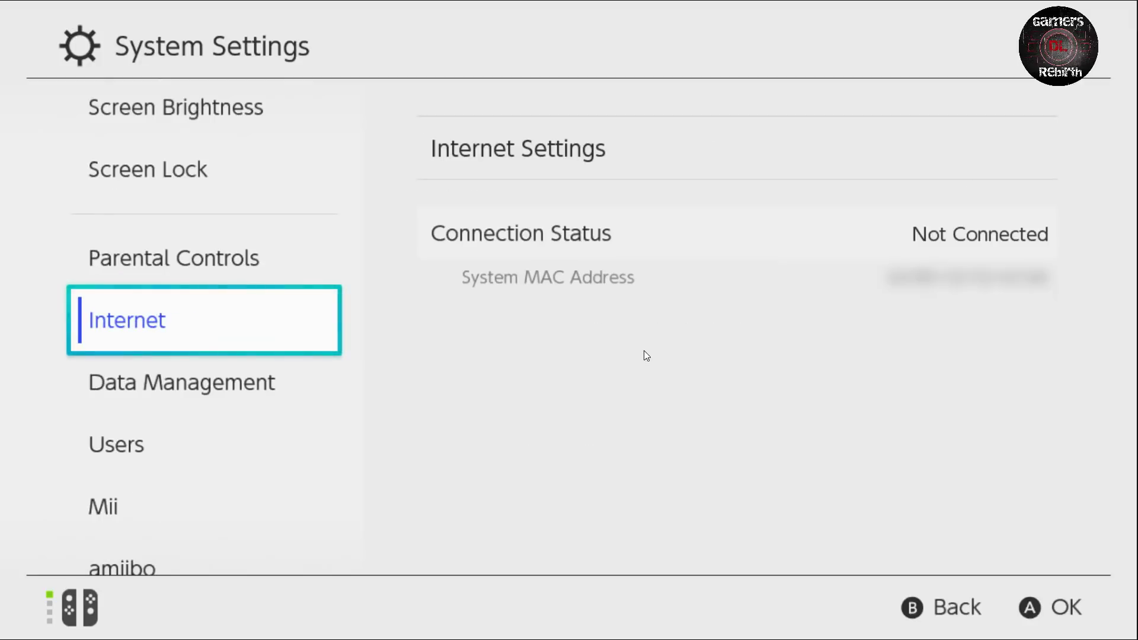
key("Right")
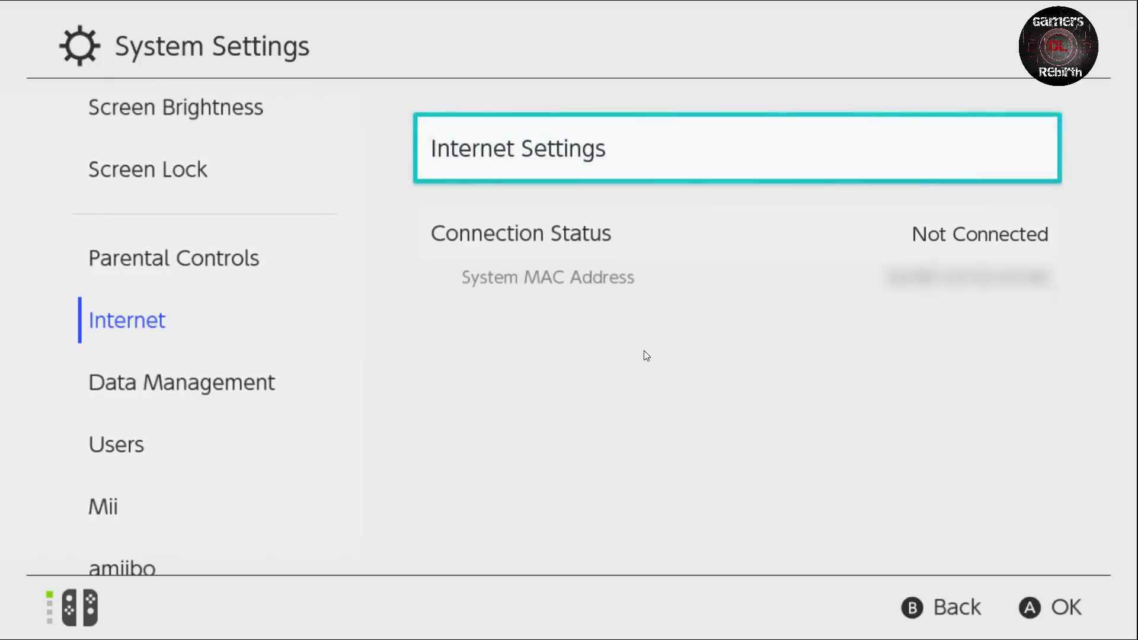
key("Return")
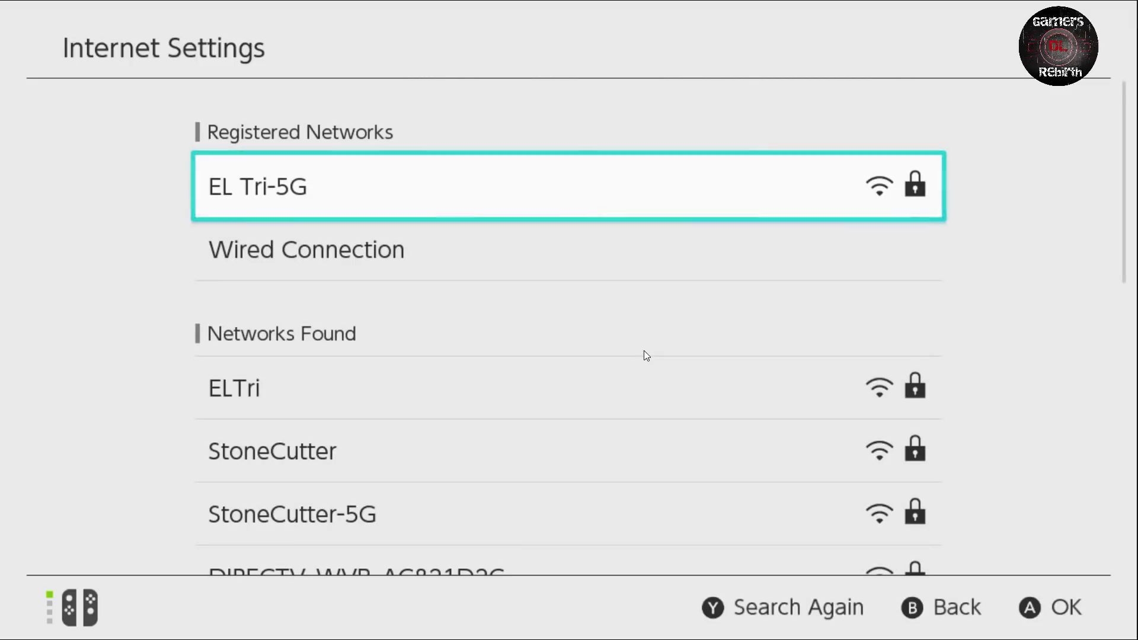
Open the settings of the registered EL Tri-5G network for changing and check its Primary DNS entry.
key("Return")
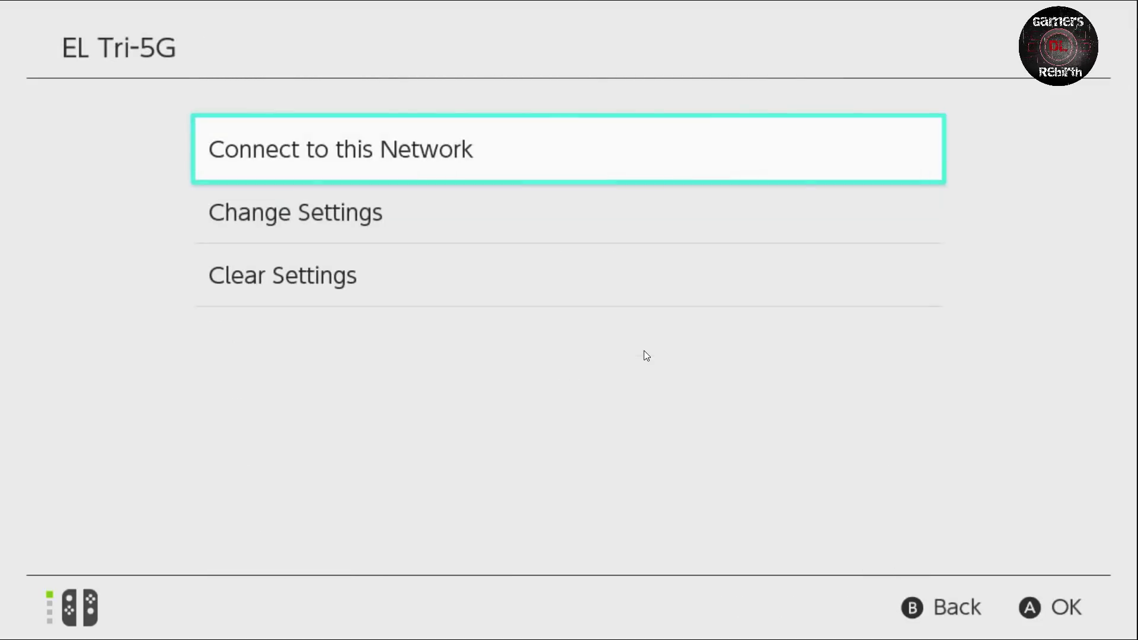
key("Down")
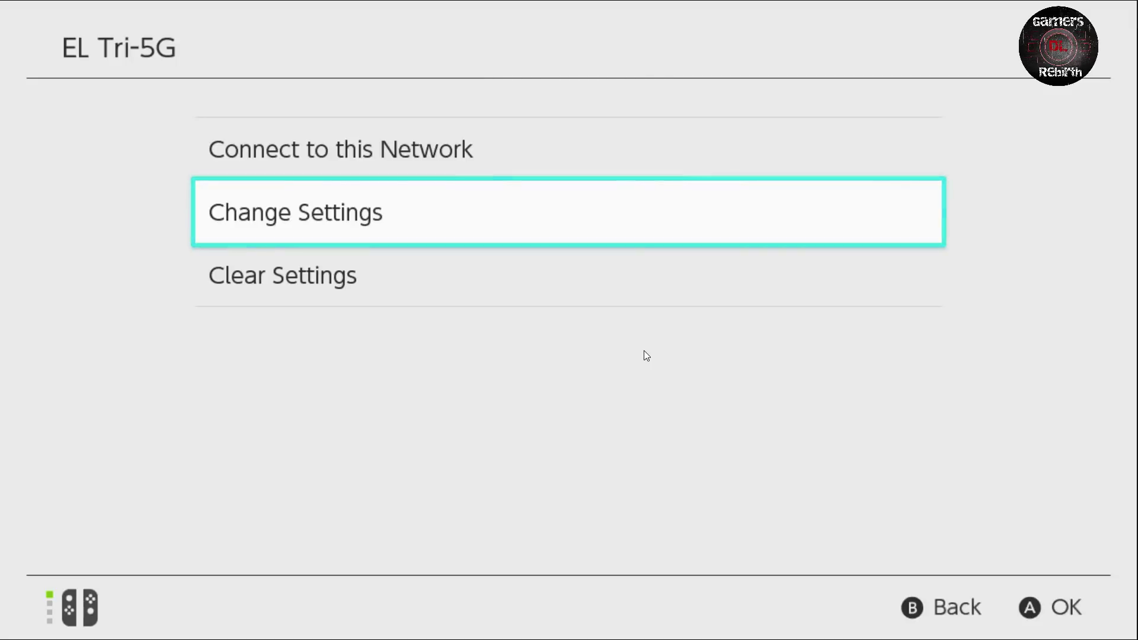
key("Up")
key("Down")
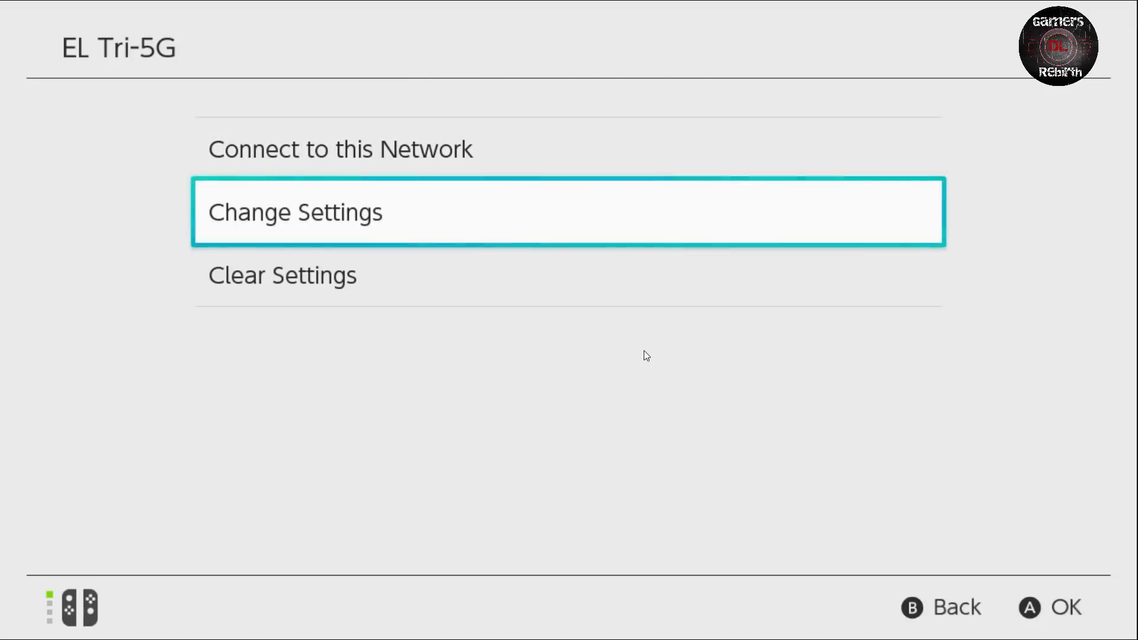
key("Return")
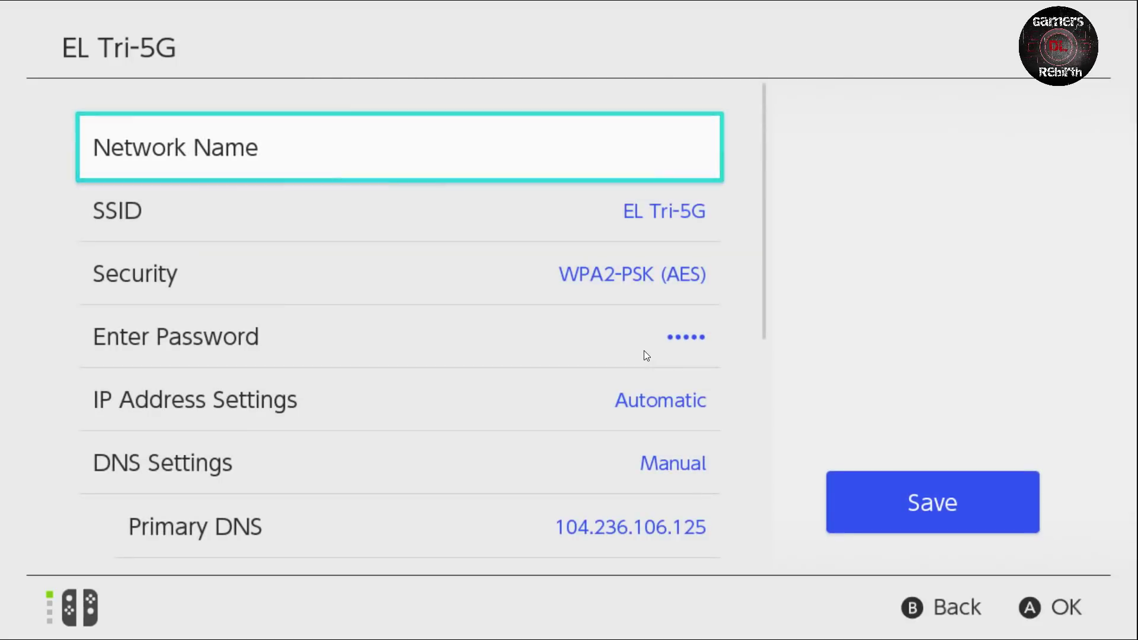
key("Down")
key("Down")
key("Down")
key("Down")
key("Down")
key("Down")
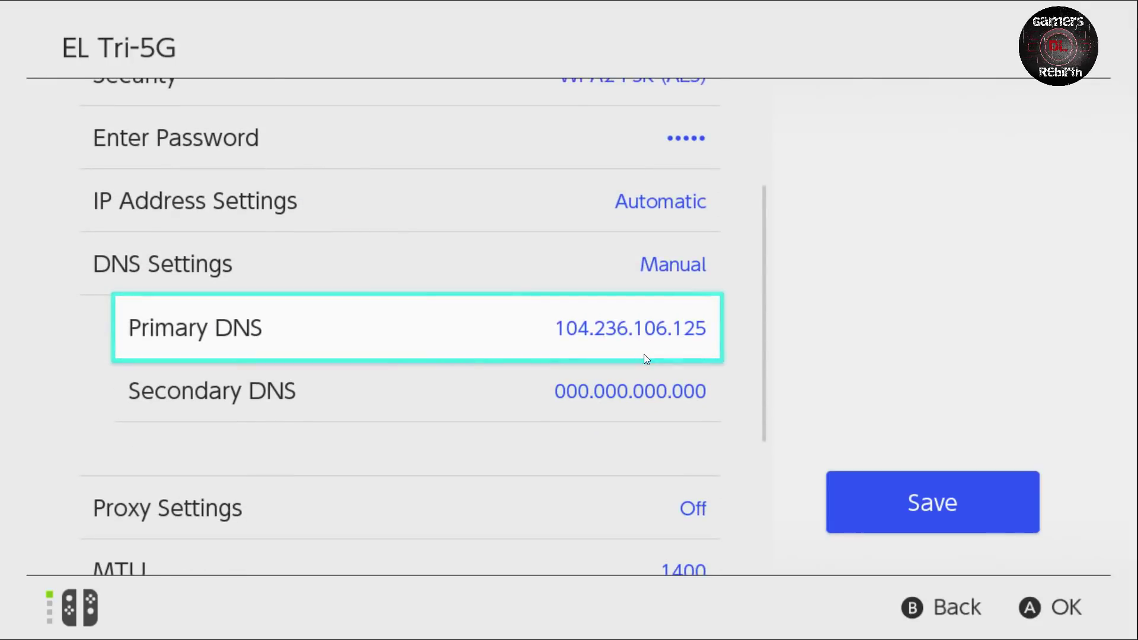
Take Elgato Game Capture out of full screen, then place and enlarge its window beside the Homebrew Launcher page in Chrome.
double_click(644, 354)
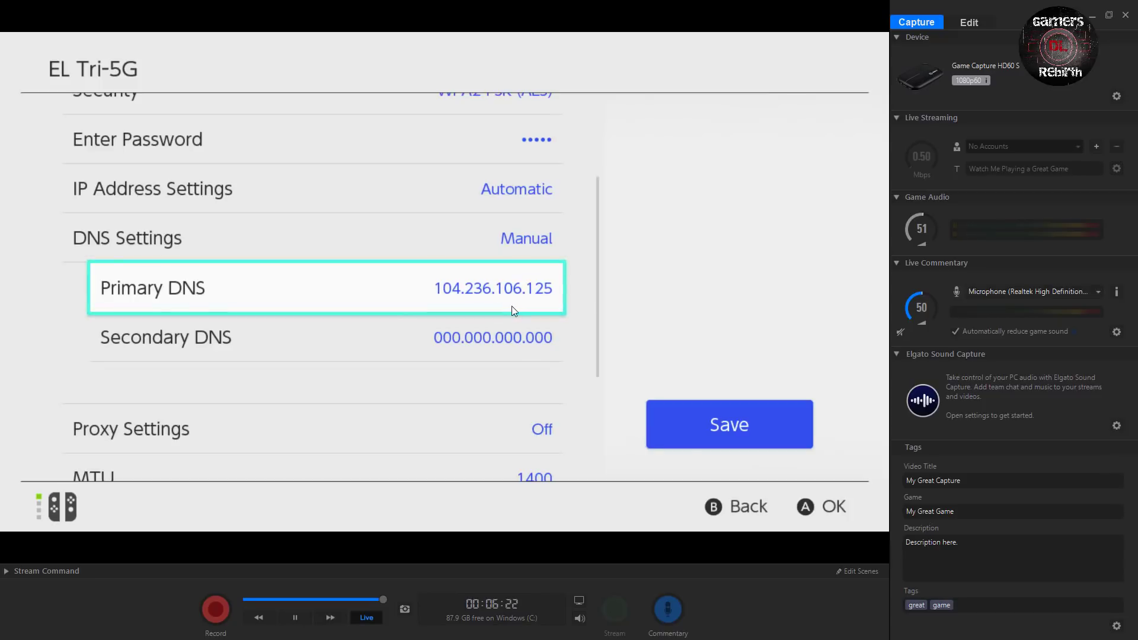
left_click(1111, 17)
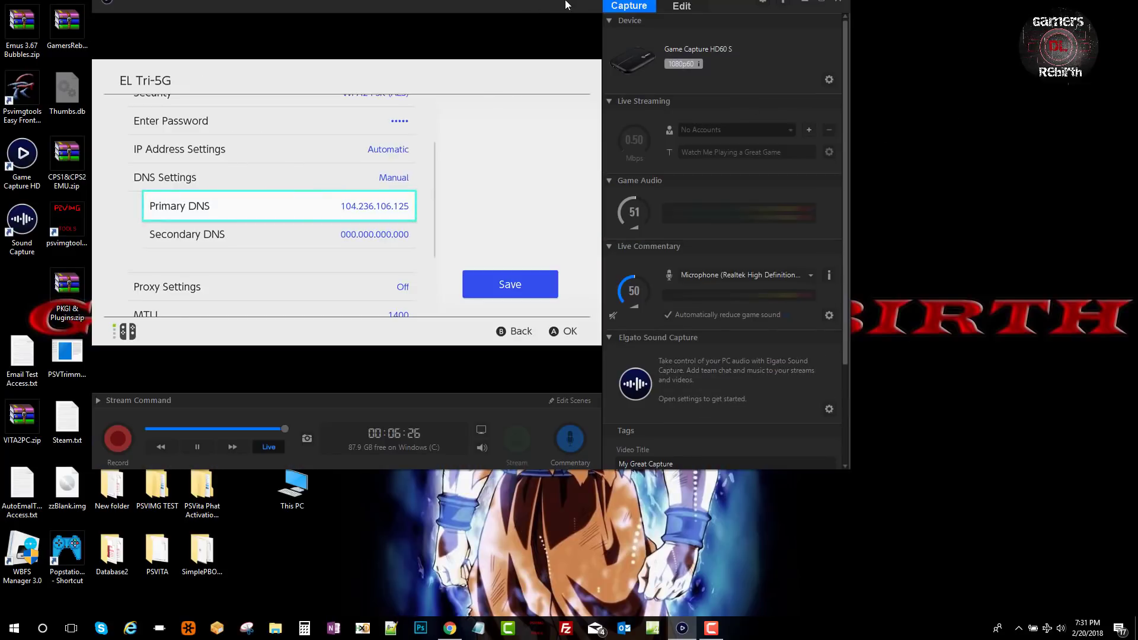
left_click_drag(541, 2, 449, 51)
left_click(449, 628)
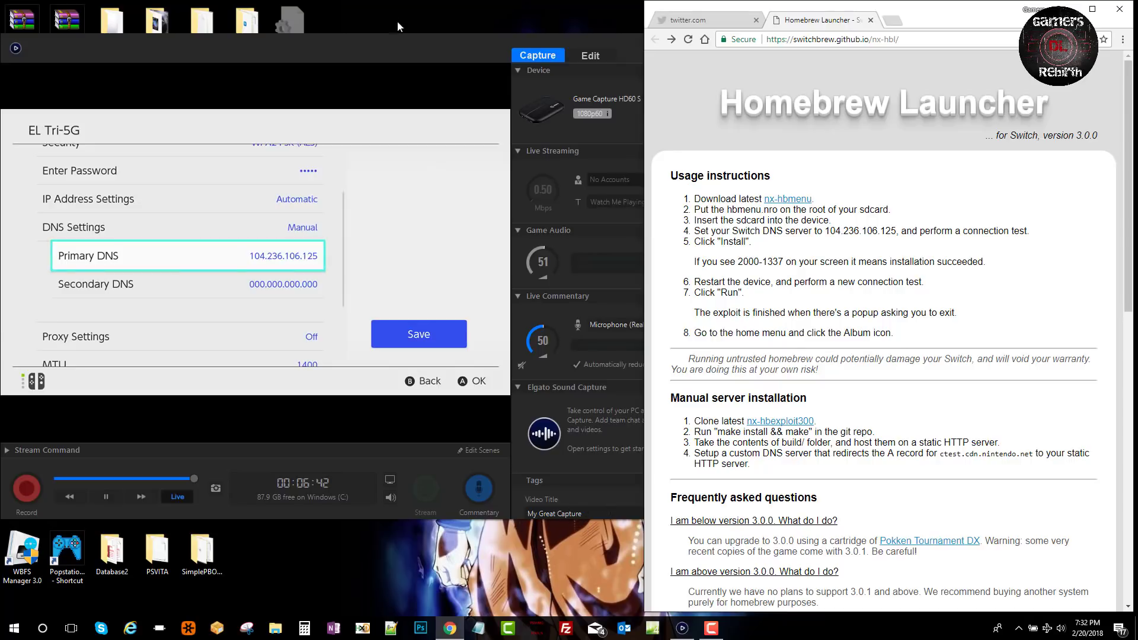
left_click(380, 39)
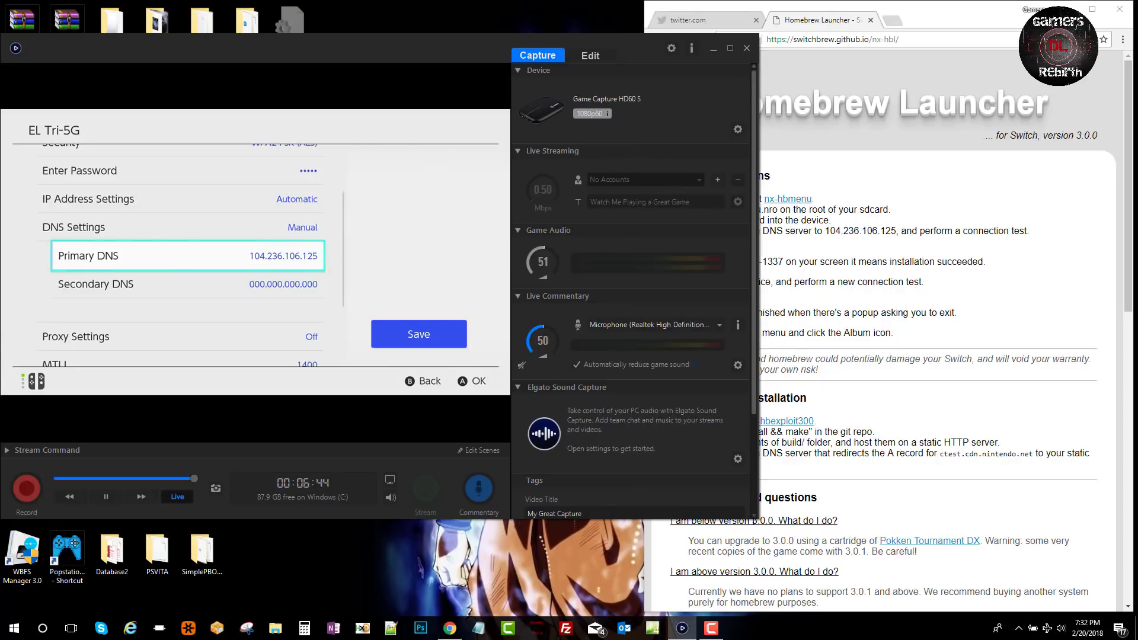
scroll(757, 517, "down", 3)
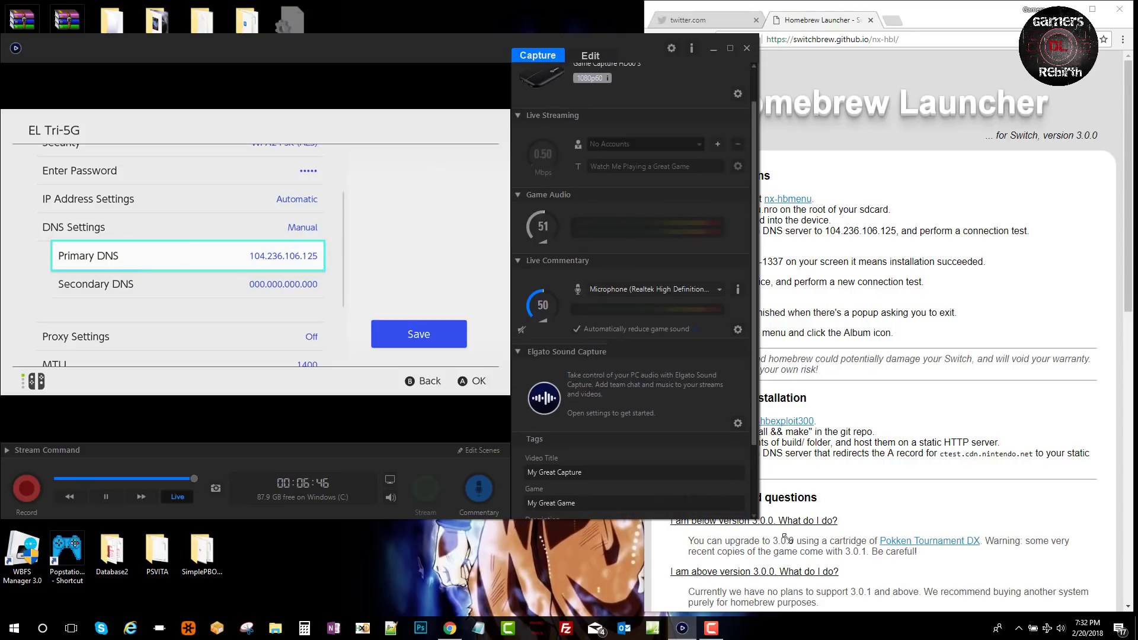
left_click_drag(756, 517, 883, 555)
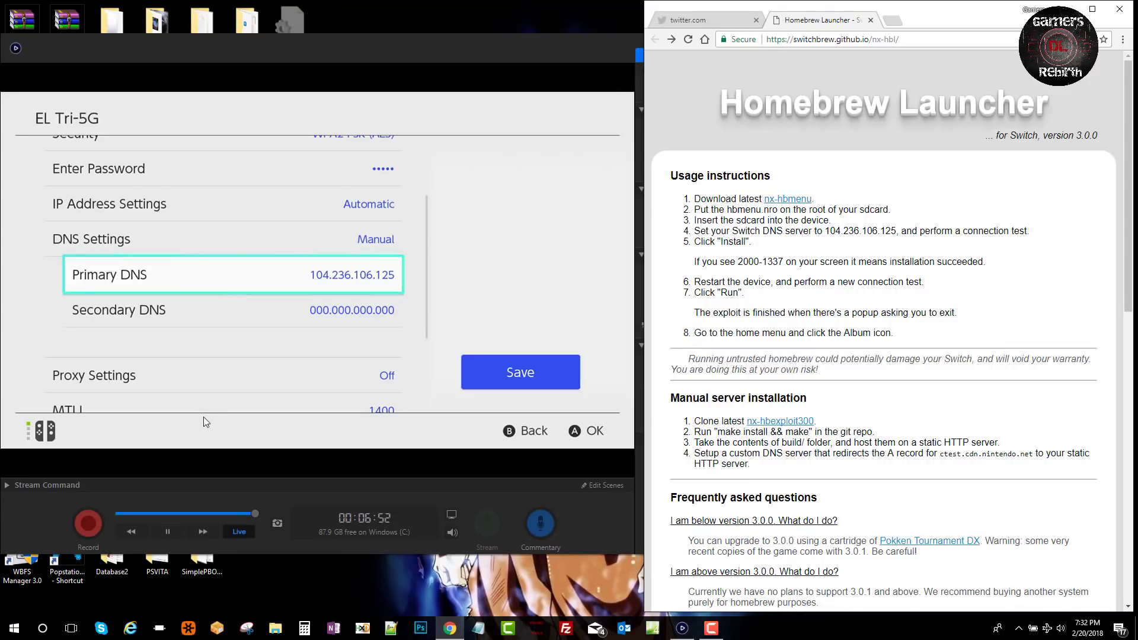
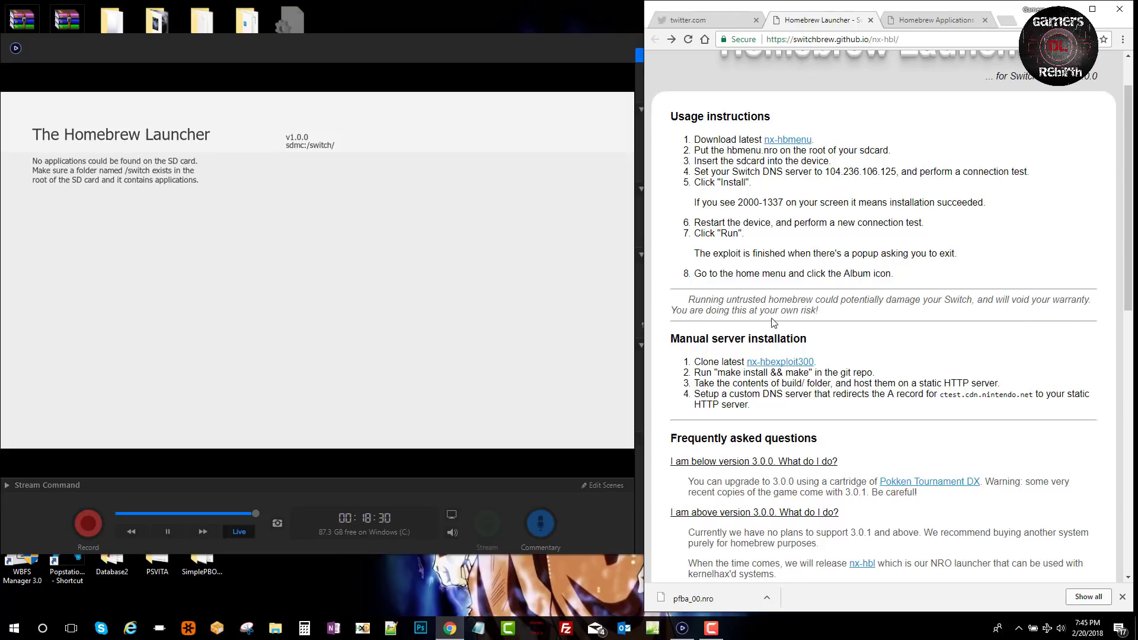
left_click_drag(826, 314, 802, 312)
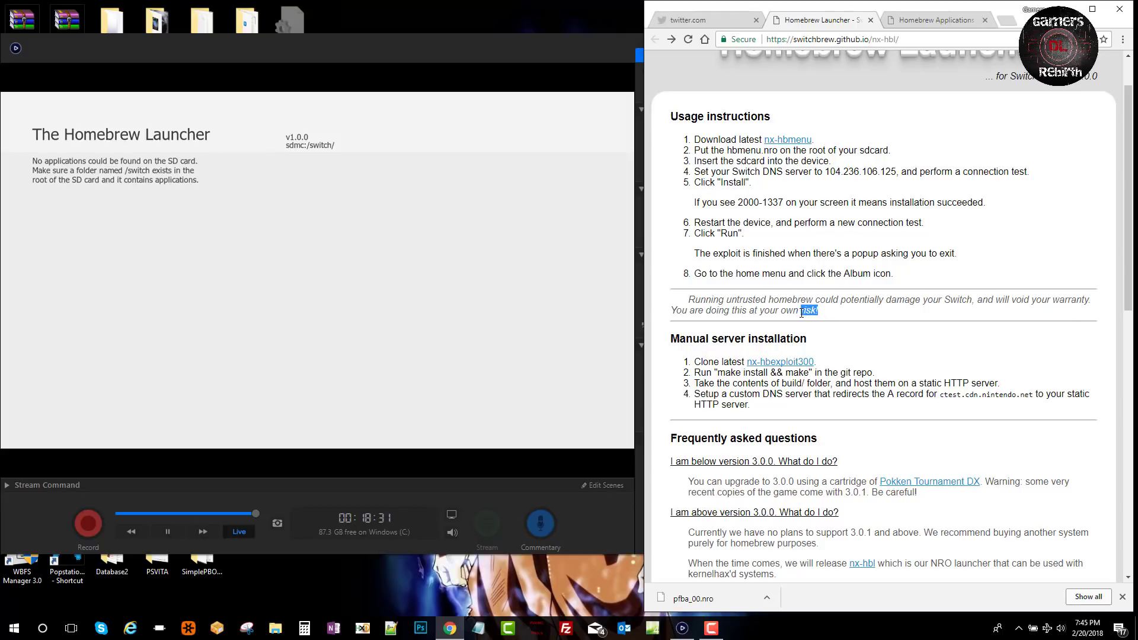
left_click(833, 322)
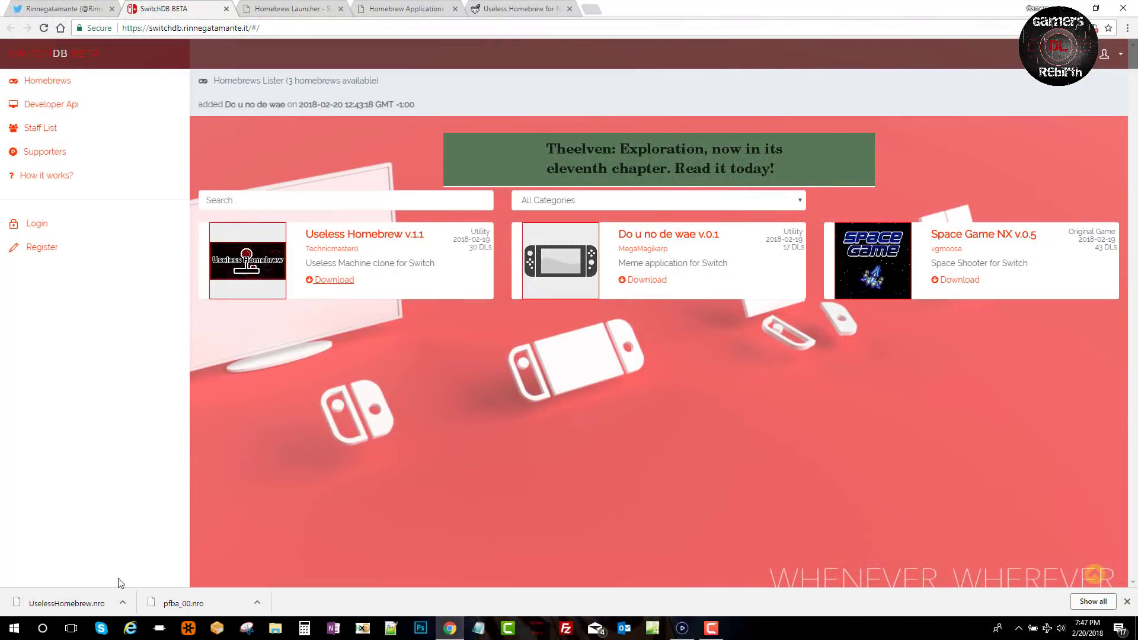
Download Do u no de wae v.0.1 and Space Game NX v.0.5 from SwitchDB and show the downloaded .nro files on the desktop.
left_click(639, 282)
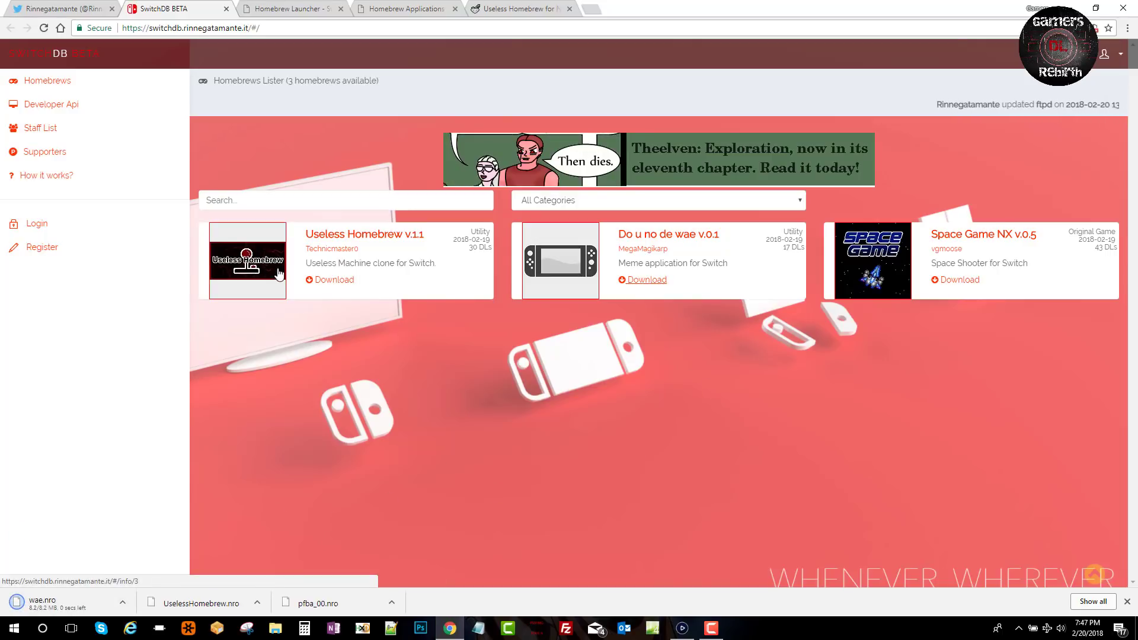
left_click(959, 281)
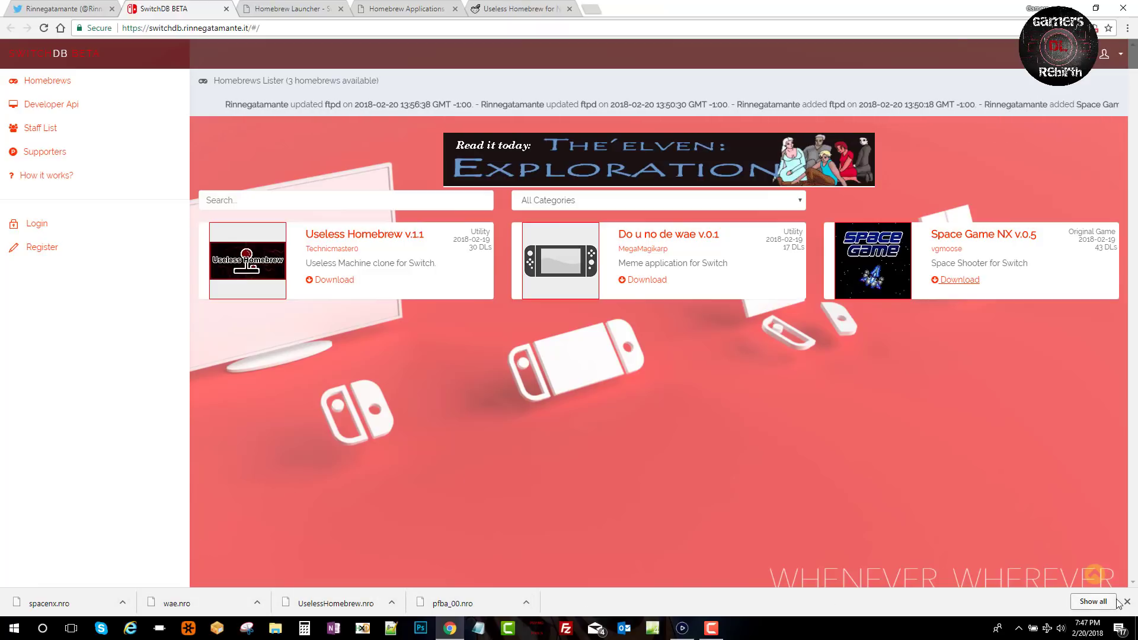
left_click(260, 601)
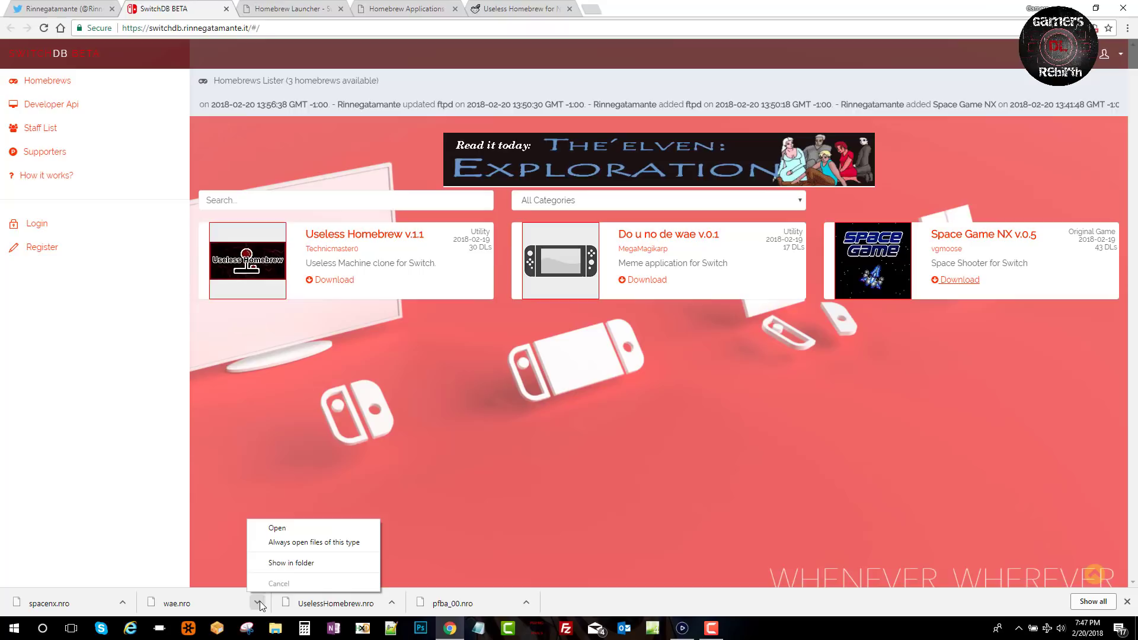
left_click(290, 563)
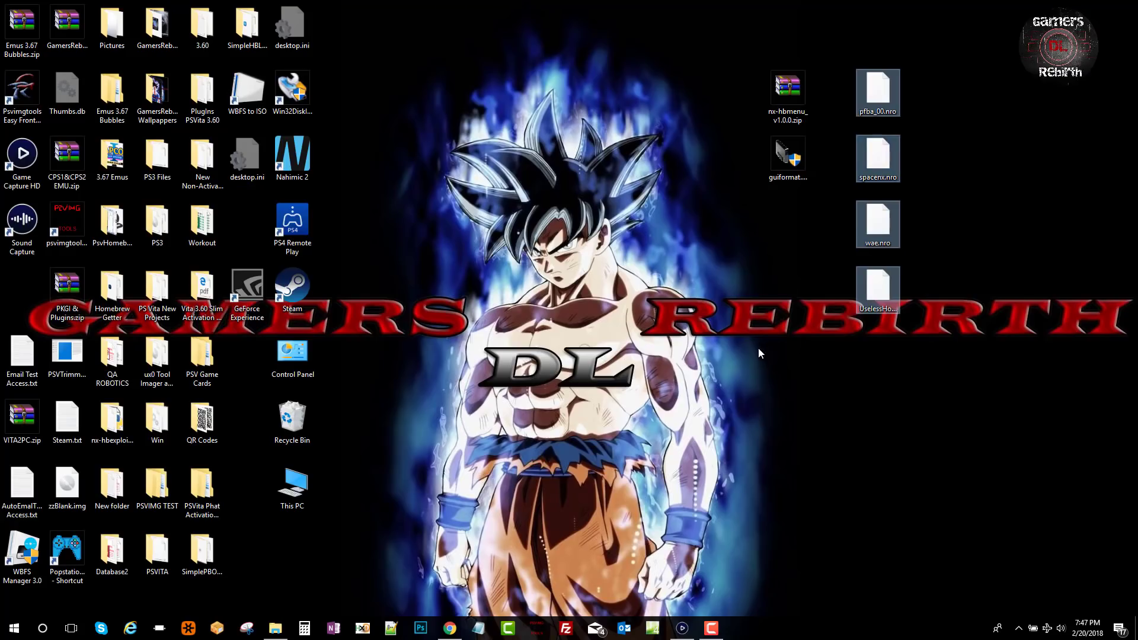
left_click(778, 302)
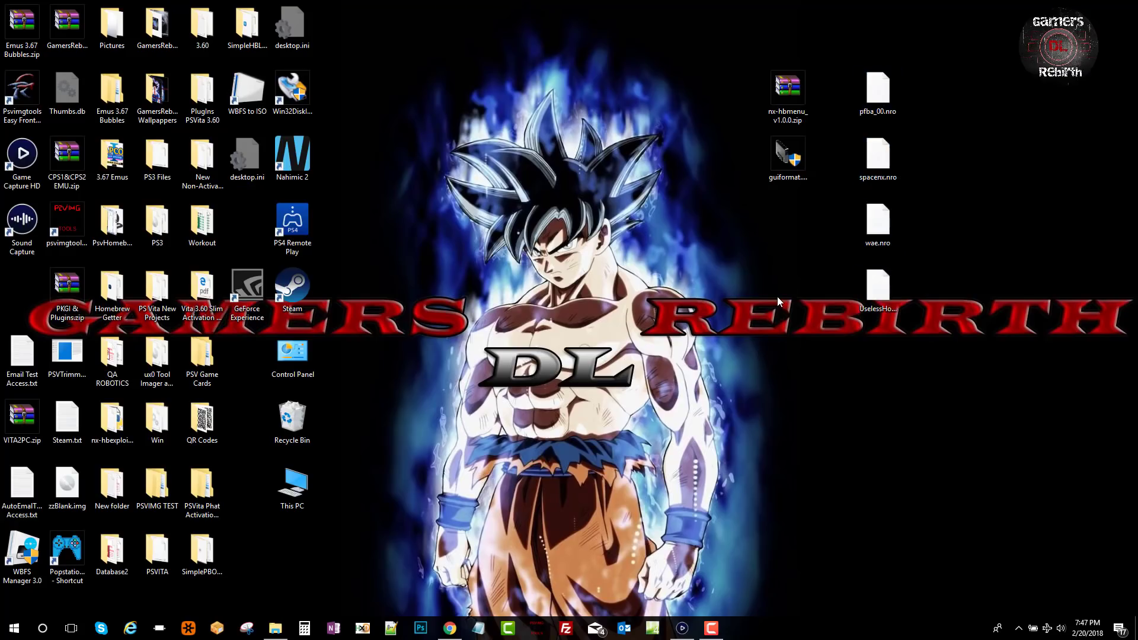
Copy pfba_00.nro, spacenx.nro, wae.nro and UselessHomebrew.nro from the desktop into the switch folder of the SDXC (E:) card and close its window.
left_click(683, 628)
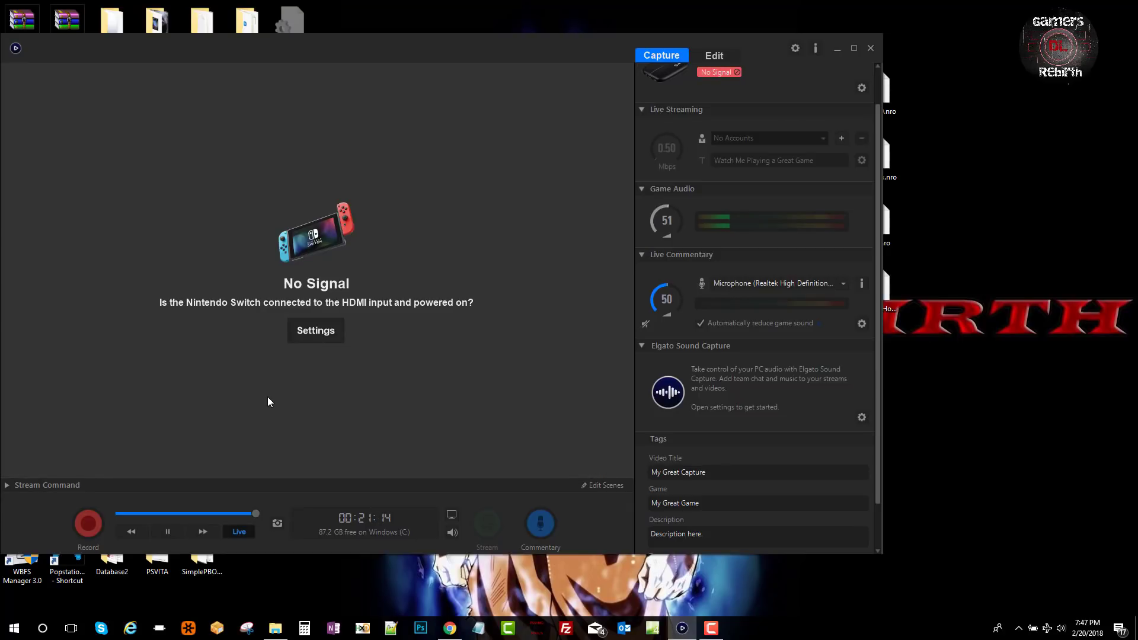
left_click(89, 517)
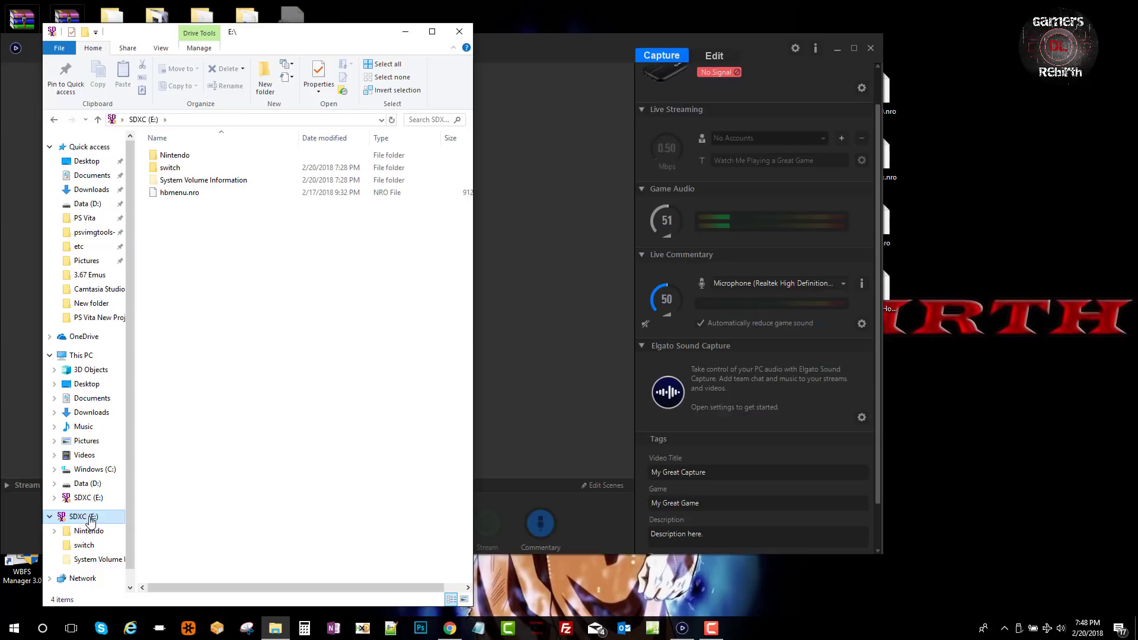
double_click(184, 169)
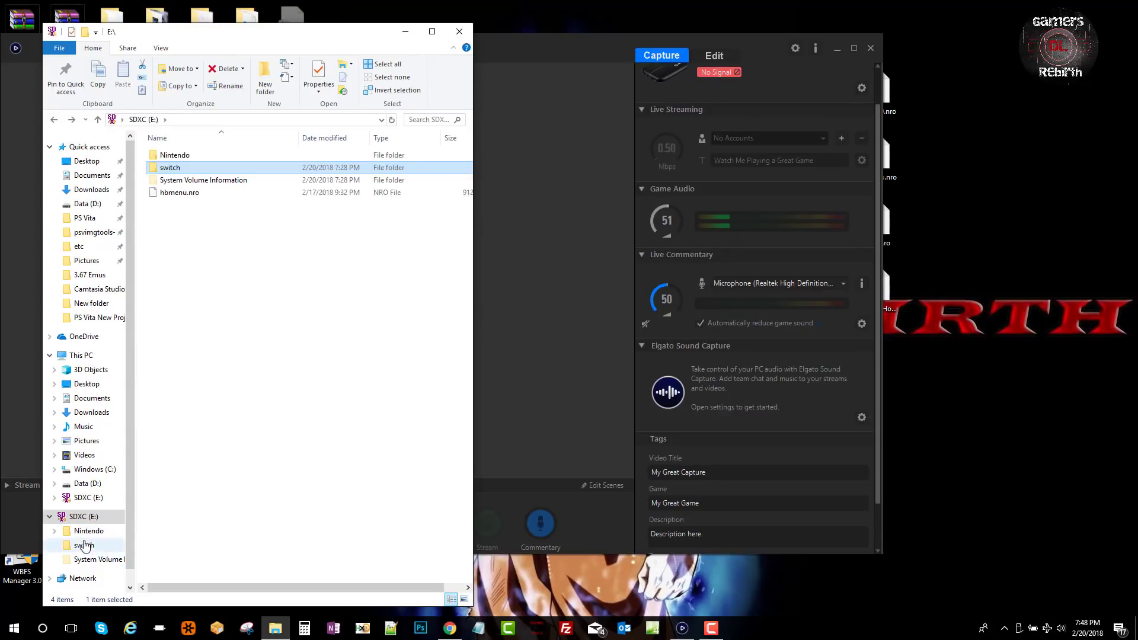
double_click(178, 170)
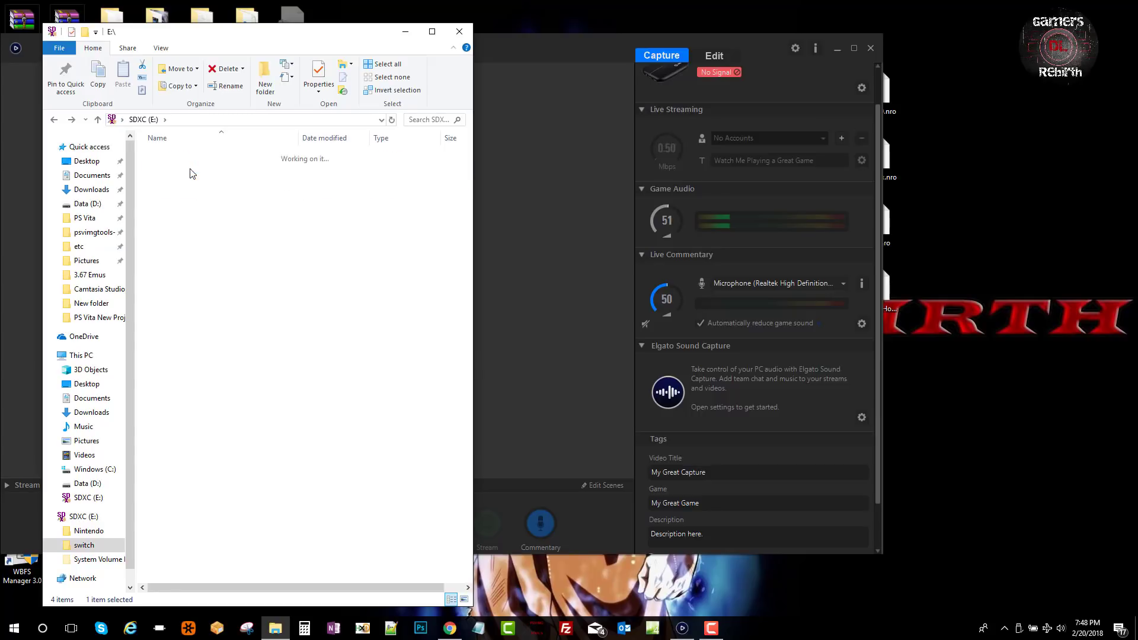
left_click(838, 50)
left_click_drag(972, 351, 259, 261)
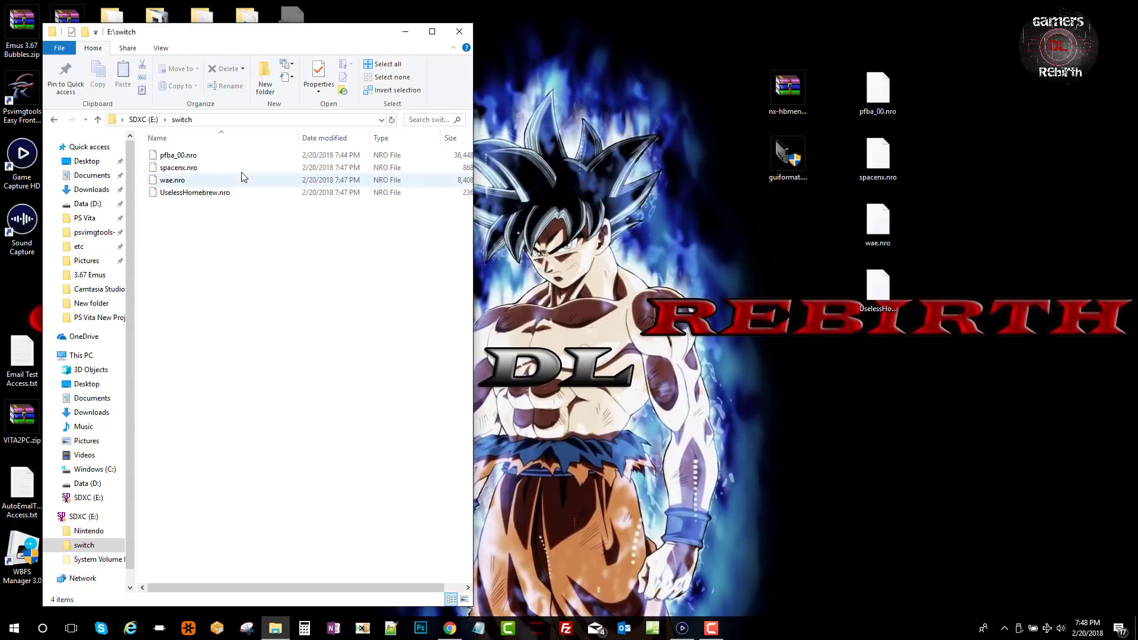
left_click(460, 32)
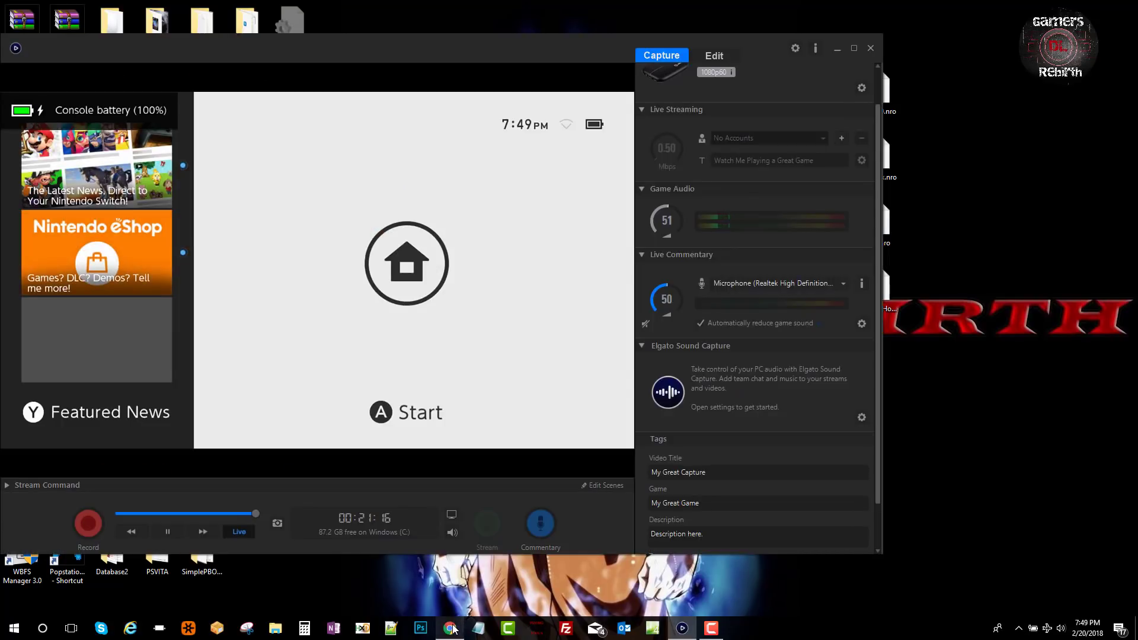
Show the Homebrew Launcher page in Chrome, and view the Switch home menu full screen in Elgato Game Capture before returning it to a window.
left_click(450, 628)
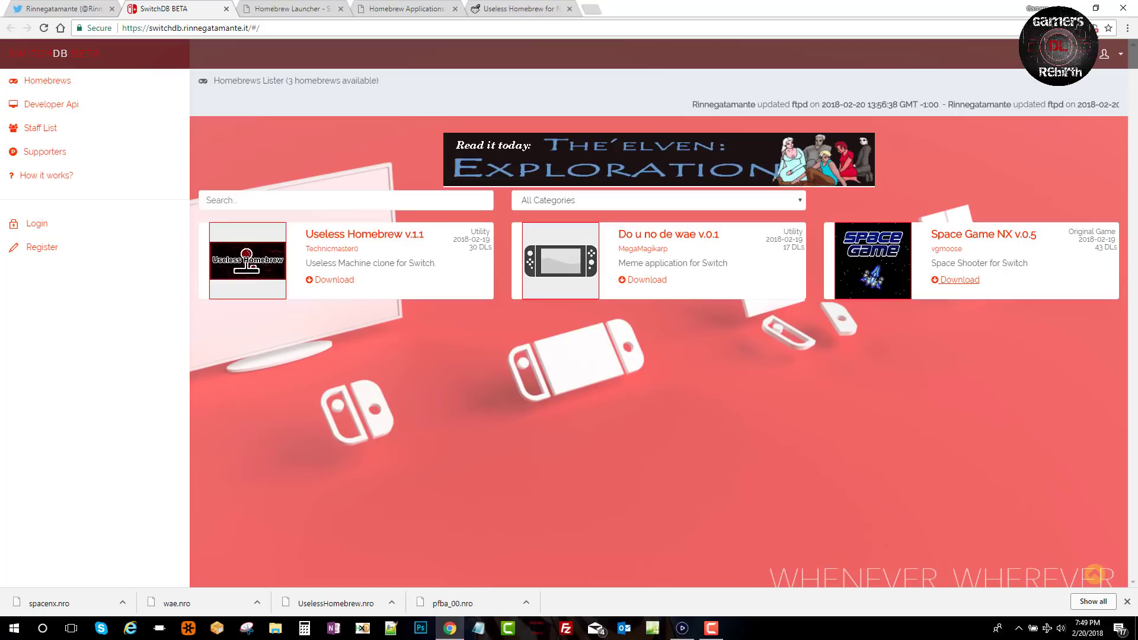
left_click(279, 28)
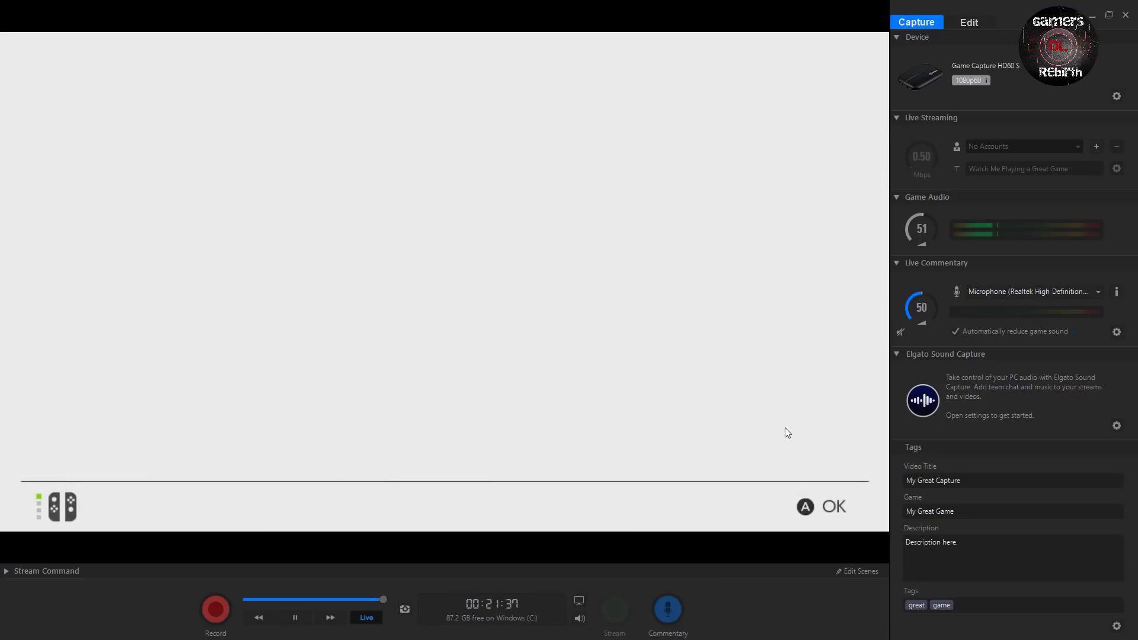
double_click(785, 429)
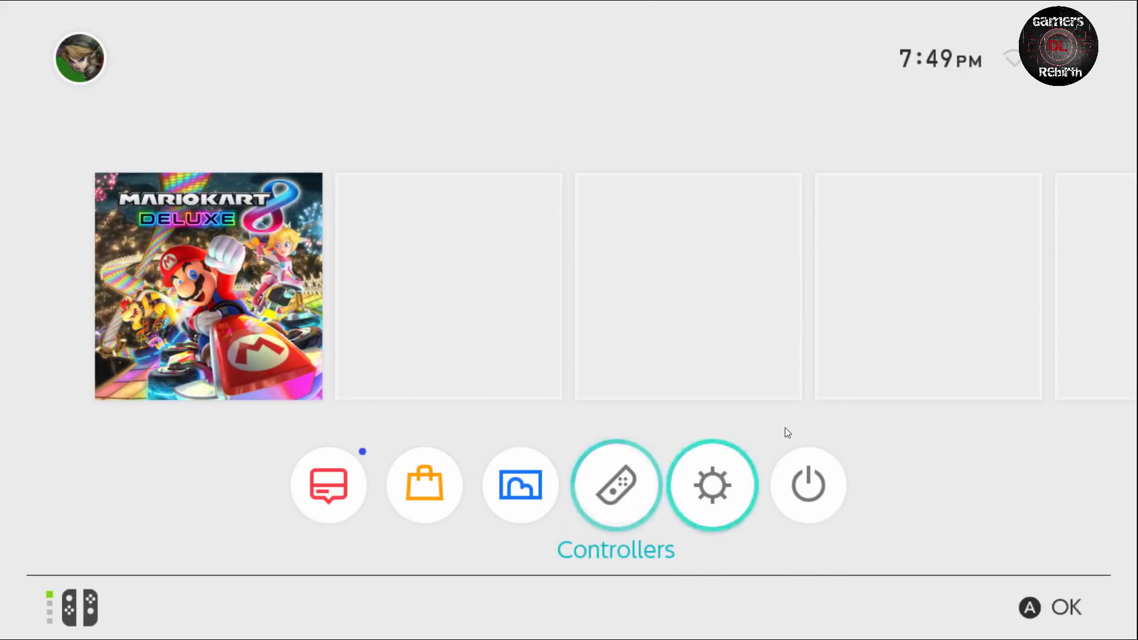
double_click(785, 432)
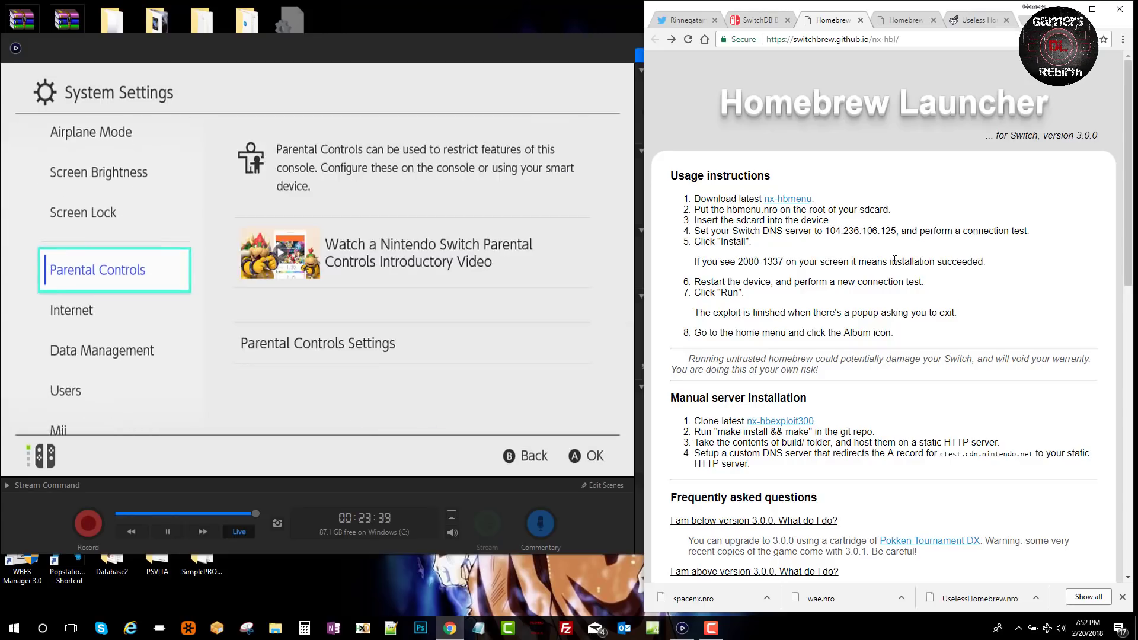
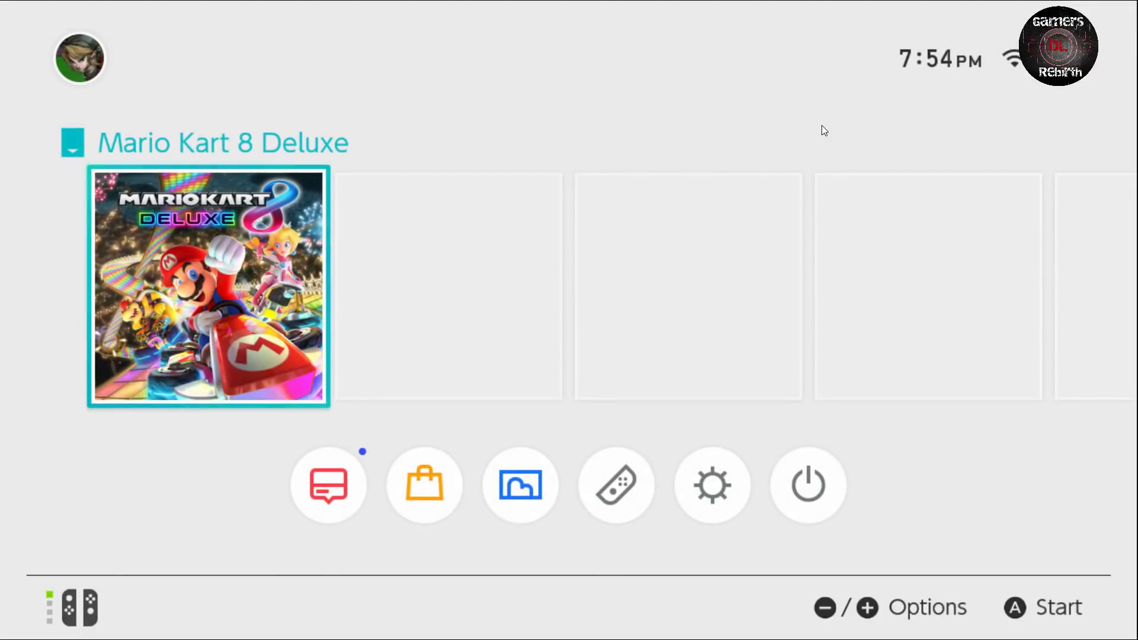
Open the Homebrew Launcher through the Switch home menu's Album and browse the entries pfba_00.nro, spacenx.nro, Useless Homebrew Switch and wae.
key("Down")
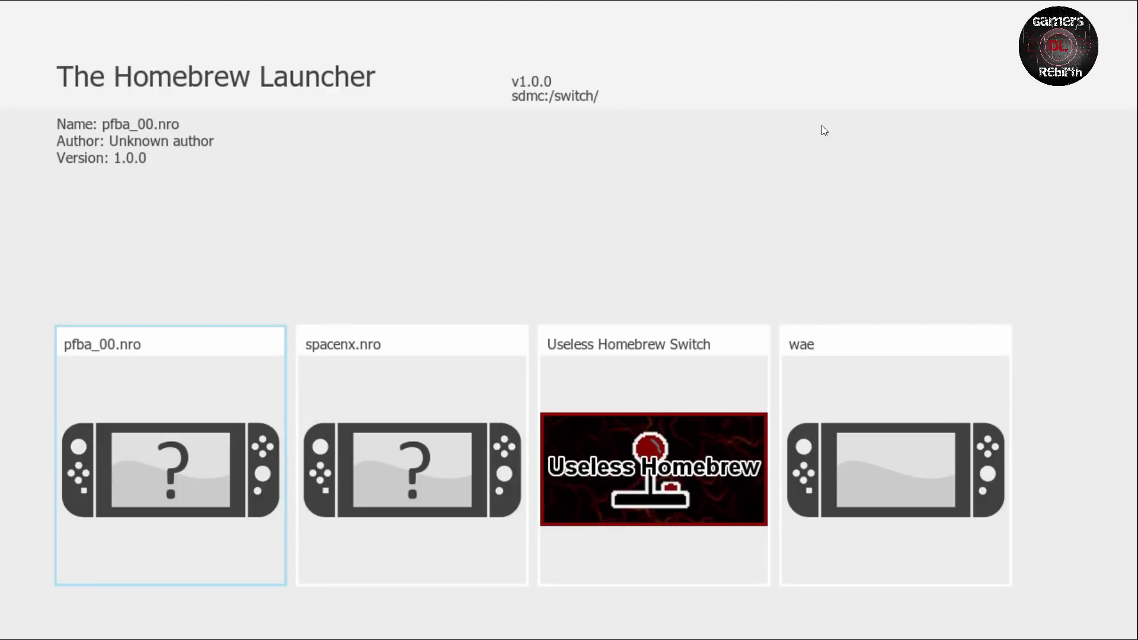
key("Right")
key("Right")
key("Left")
key("Left")
key("Right")
key("Right")
key("Right")
key("Right")
key("Right")
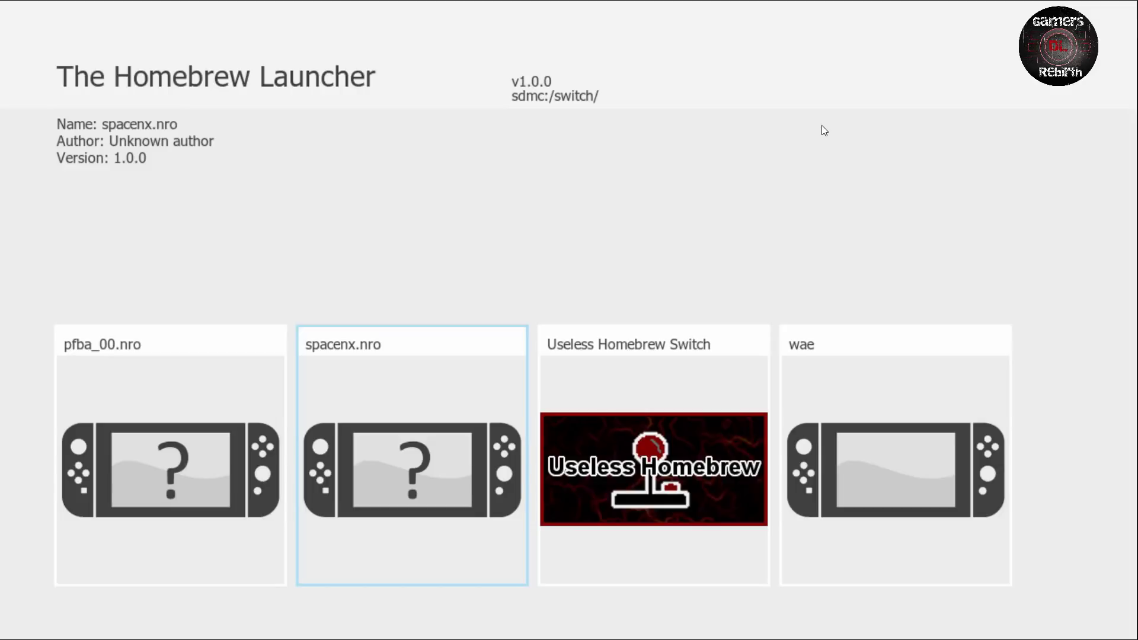
key("Left")
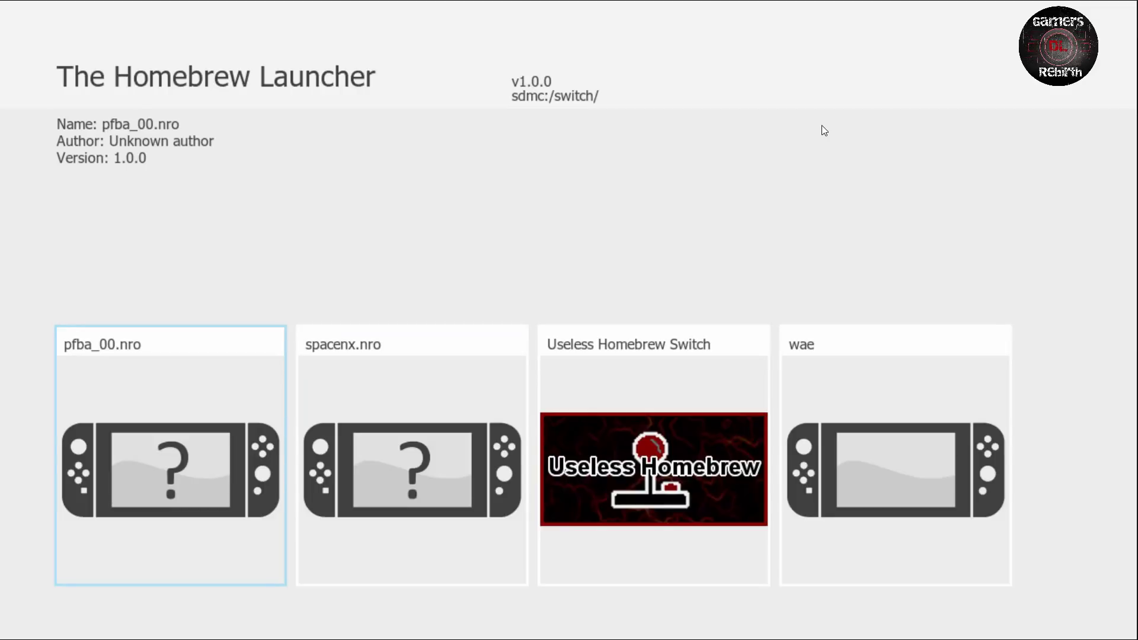
key("Right")
key("Right")
key("Left")
key("Left")
key("Right")
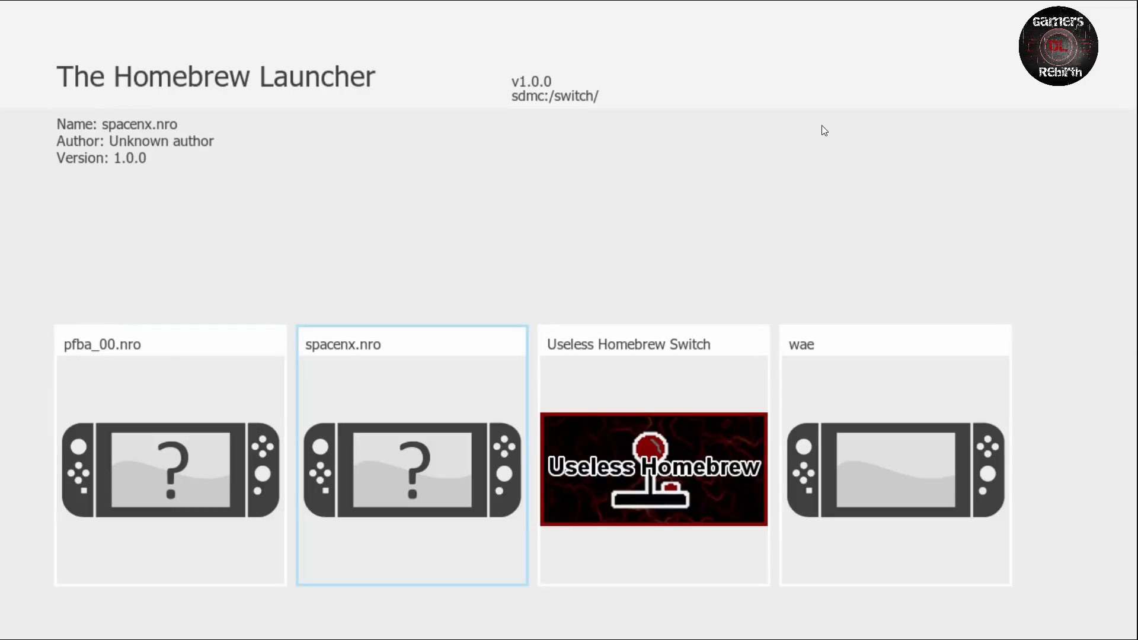
key("Right")
key("Right")
key("Right")
key("Right")
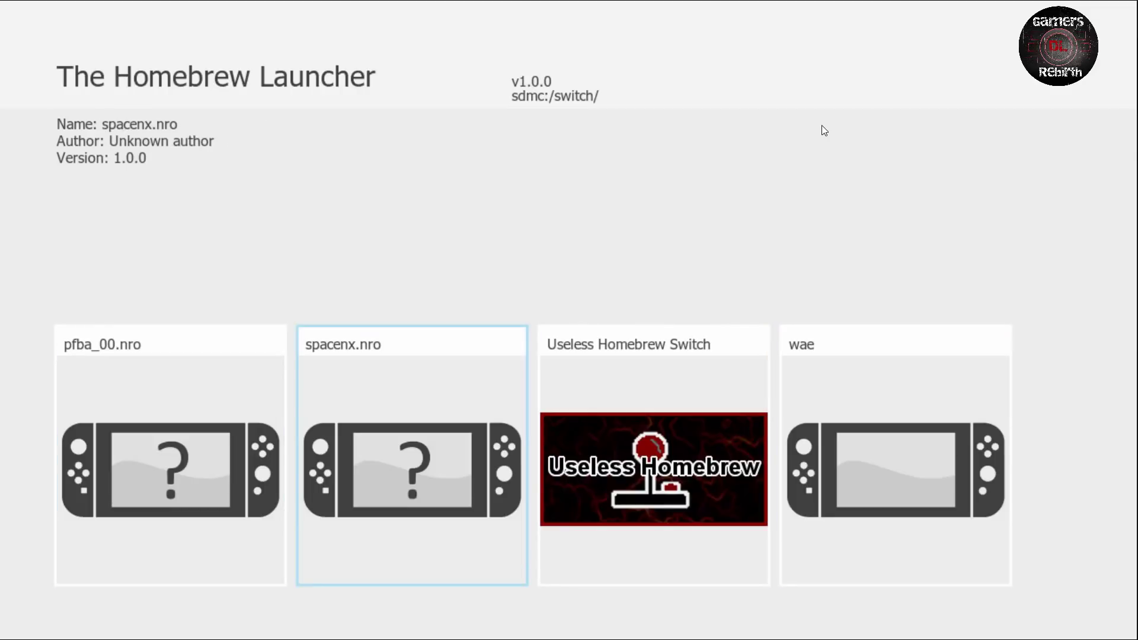